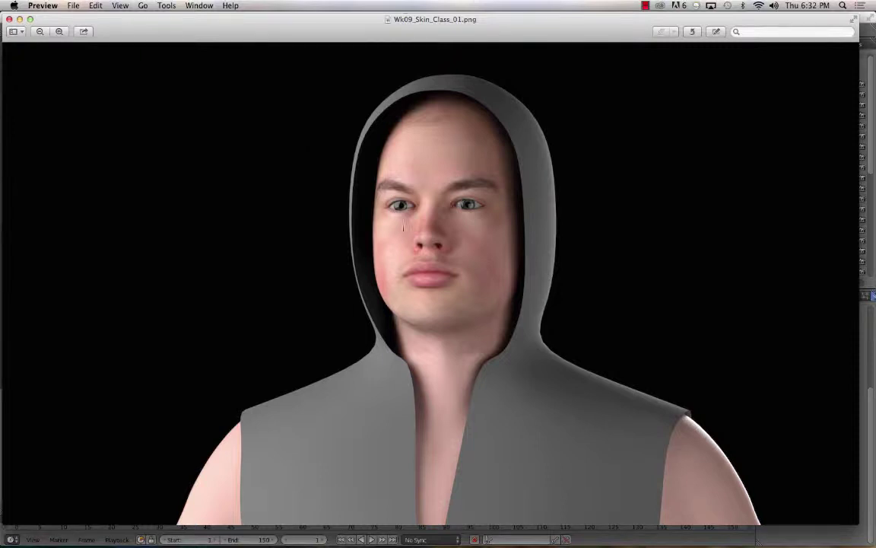
# Move the Preview render window aside to uncover Wk8_Head_Color_Class.psd in Photoshop
pyautogui.scroll(5, 442, 199)
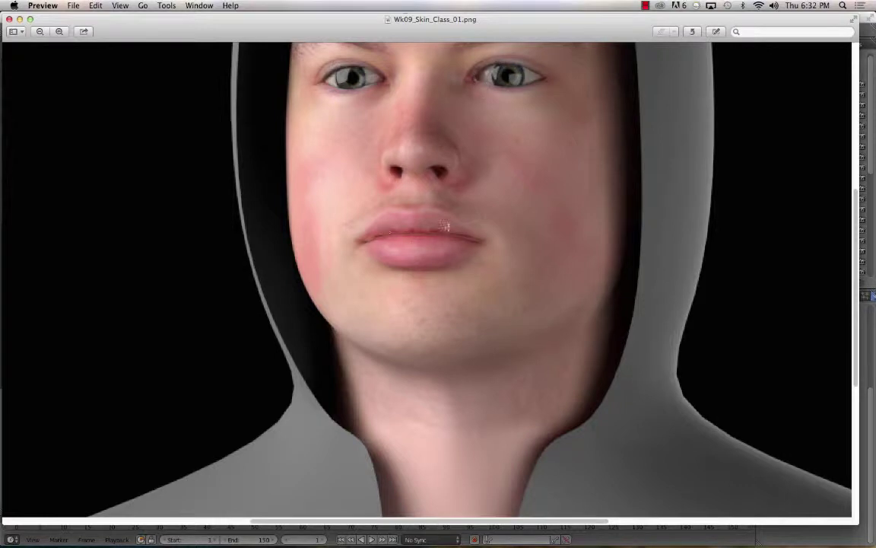
pyautogui.scroll(-3, 488, 249)
pyautogui.scroll(3, 499, 247)
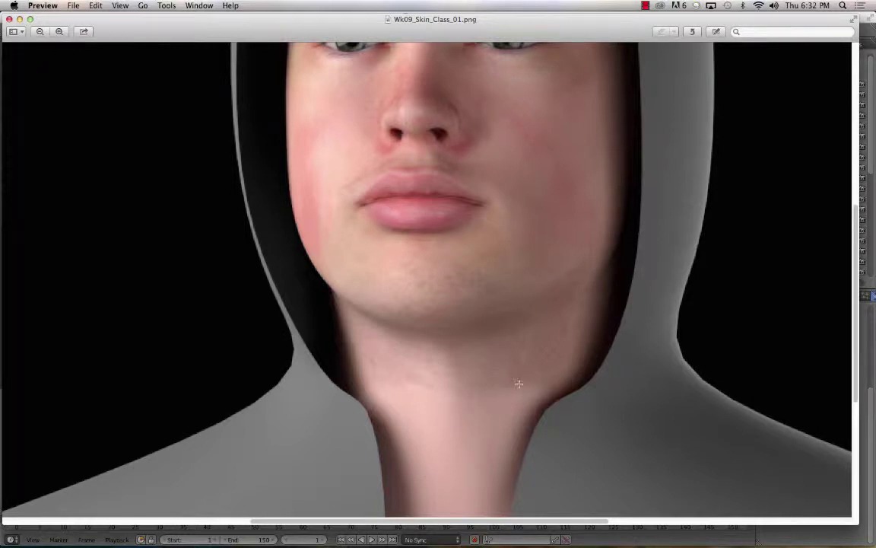
pyautogui.scroll(-3, 518, 384)
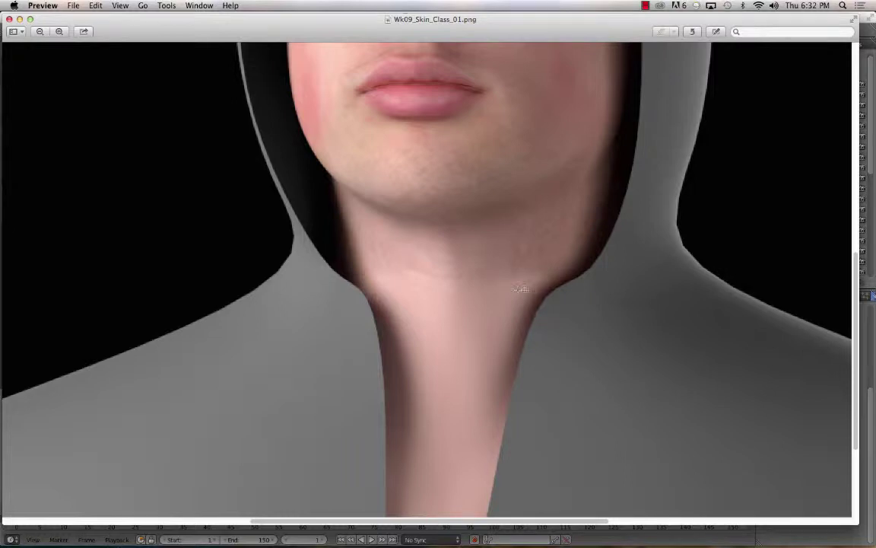
pyautogui.scroll(-5, 532, 289)
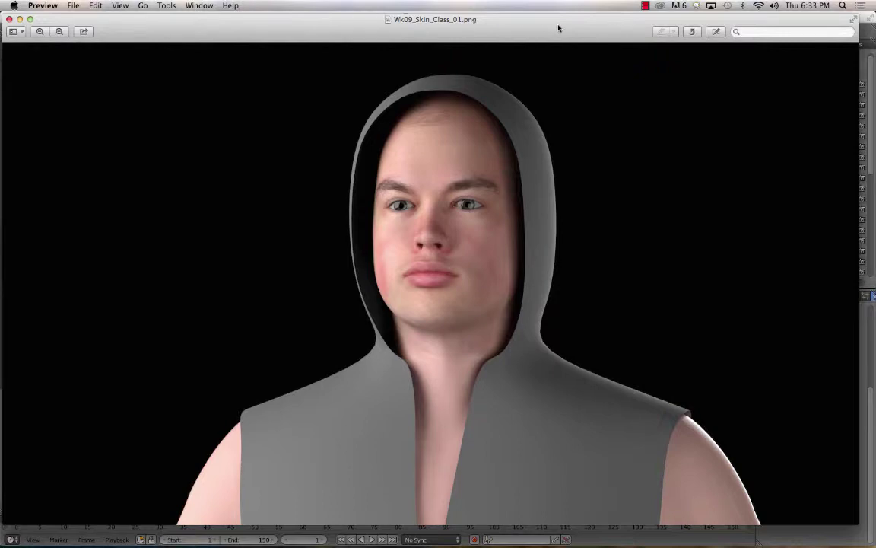
pyautogui.moveTo(558, 28); pyautogui.dragTo(211, 13)
# Close the Preview render and zoom Photoshop to 300% on the right-hand eye
pyautogui.press('super+w')
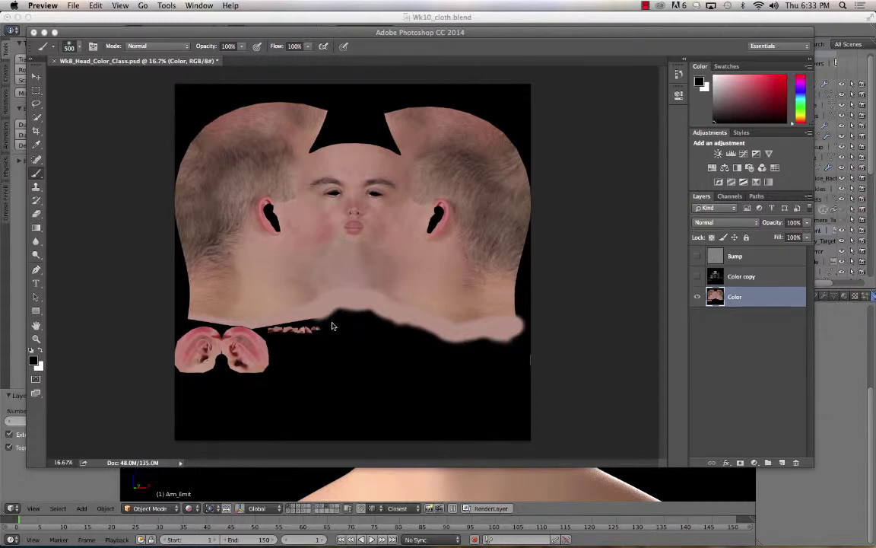
pyautogui.click(359, 37)
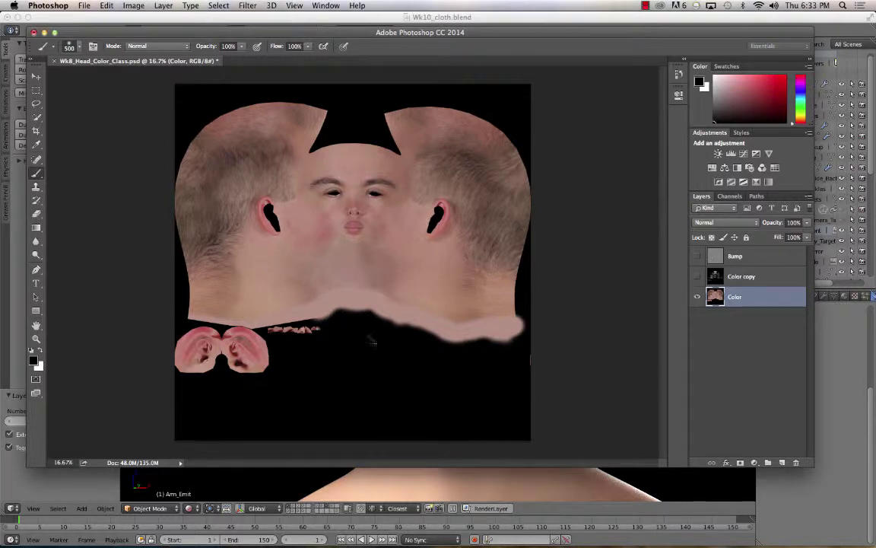
pyautogui.press('super+equal')
pyautogui.press('super+equal')
pyautogui.press('super+equal')
pyautogui.press('super+equal')
pyautogui.scroll(-3, 381, 262)
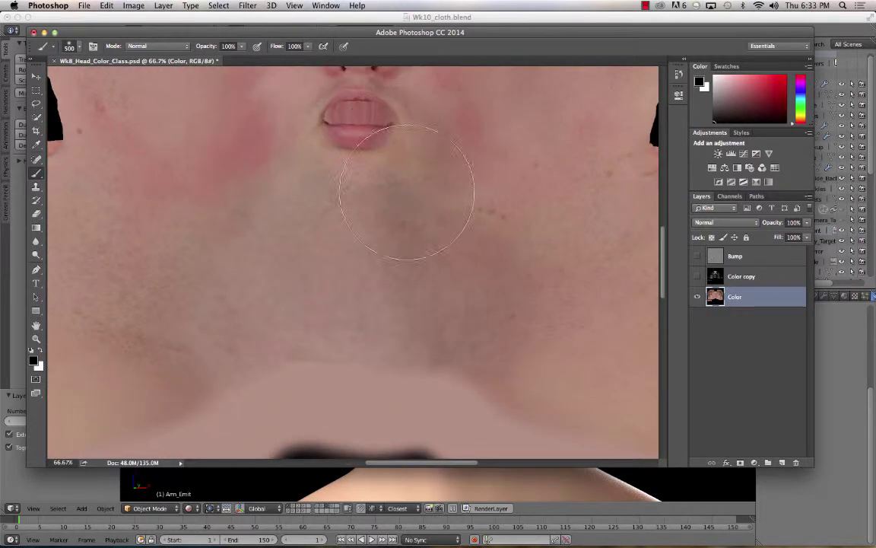
pyautogui.scroll(5, 407, 192)
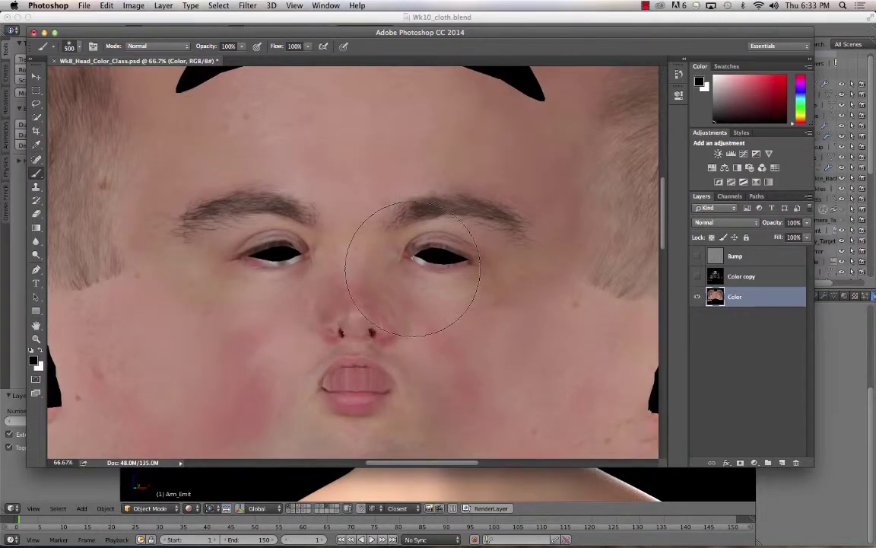
pyautogui.press('super+equal')
pyautogui.press('super+equal')
pyautogui.press('super+equal')
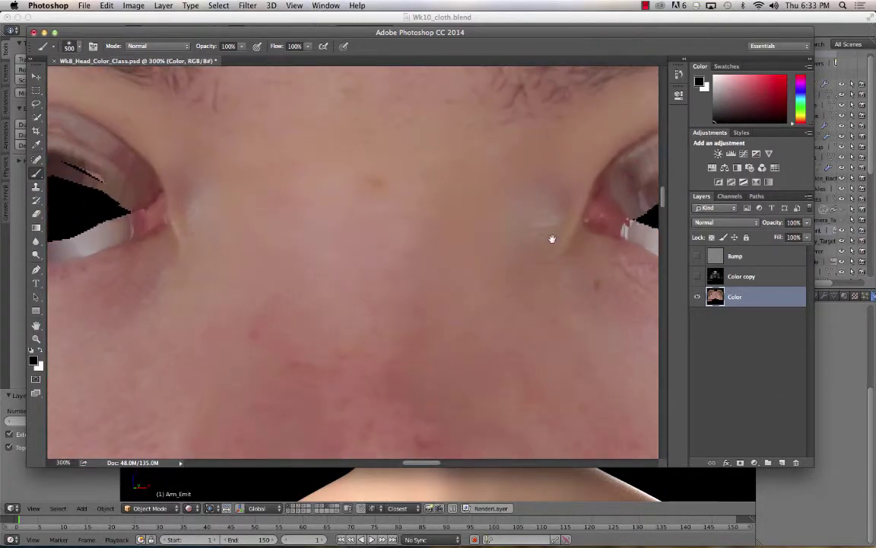
pyautogui.moveTo(552, 239); pyautogui.dragTo(186, 241)
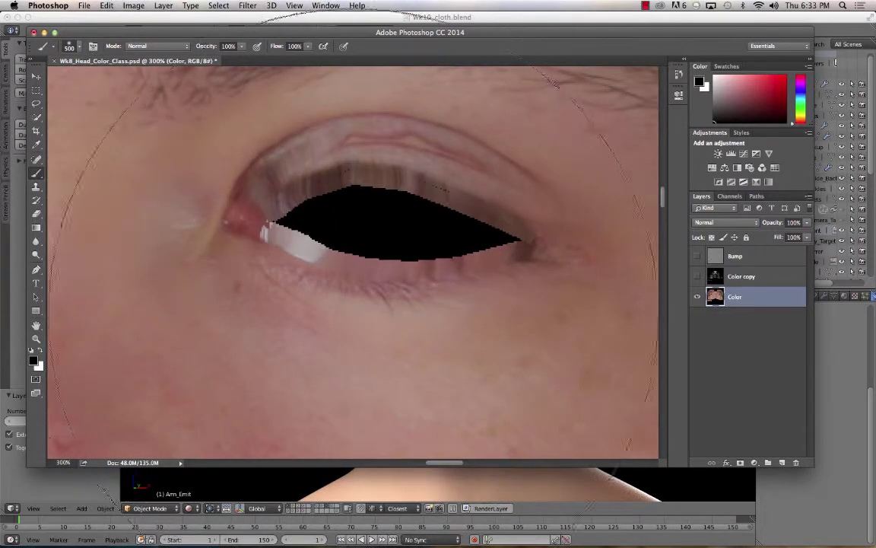
# Reduce the brush size step by step down to 25 px
pyautogui.press('[')
pyautogui.press('[')
pyautogui.press('[')
pyautogui.press('[')
pyautogui.press('[')
pyautogui.press('[')
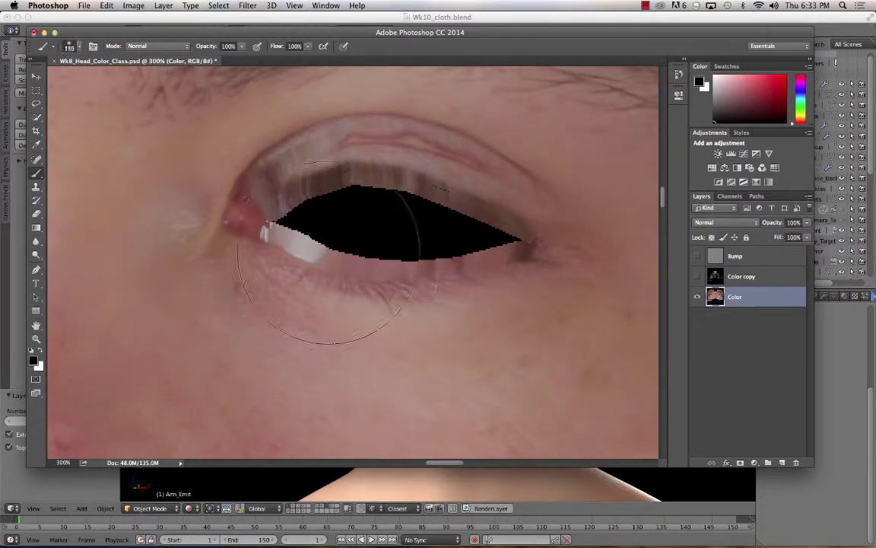
pyautogui.press('[')
pyautogui.press('[')
pyautogui.press('[')
pyautogui.press('[')
pyautogui.press('[')
pyautogui.press('[')
pyautogui.press('[')
pyautogui.press('[')
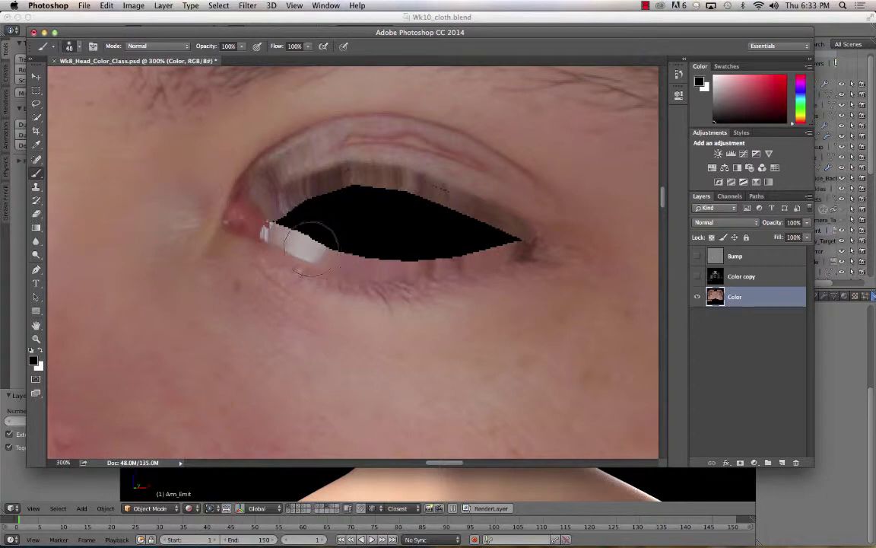
pyautogui.press('[')
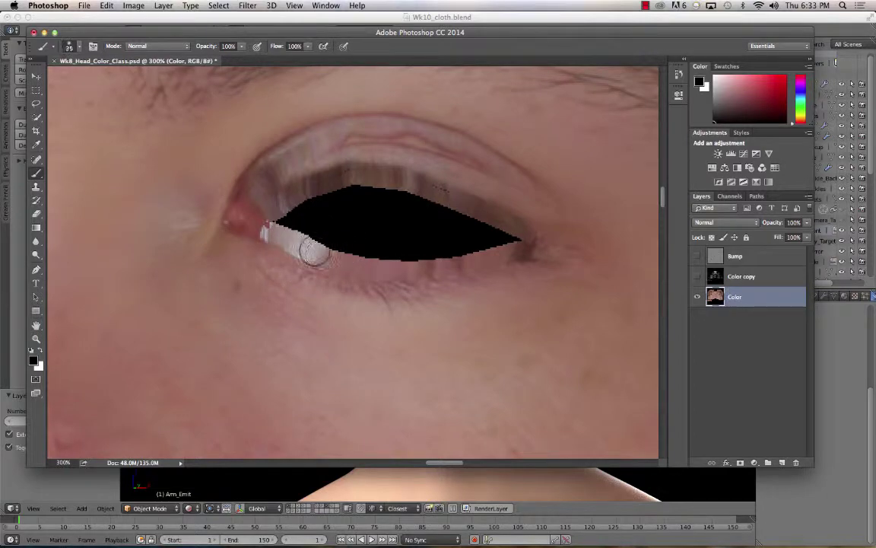
pyautogui.press('[')
pyautogui.press('[')
# Try Spot Healing, then Clone Stamp, on the lower-eyelid white streak, undoing both attempts
pyautogui.moveTo(35, 159); pyautogui.dragTo(61, 161)
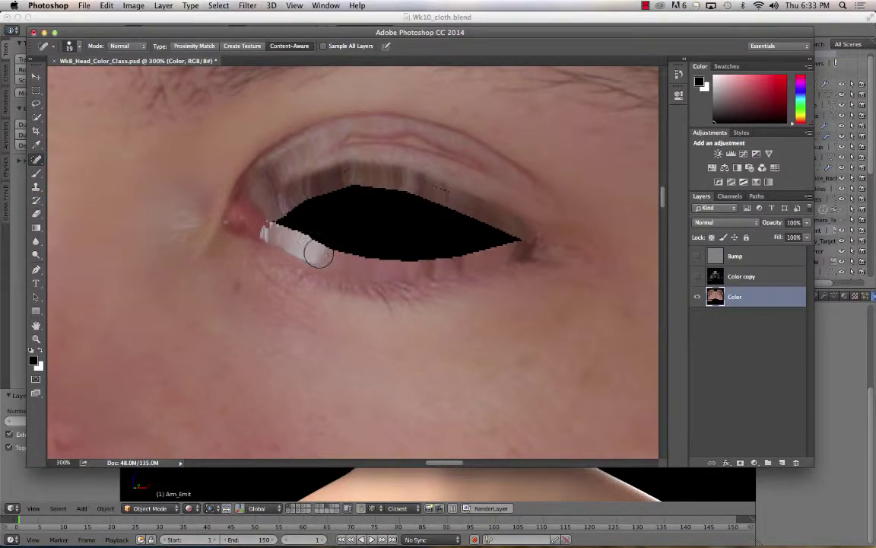
pyautogui.moveTo(320, 257); pyautogui.dragTo(242, 216)
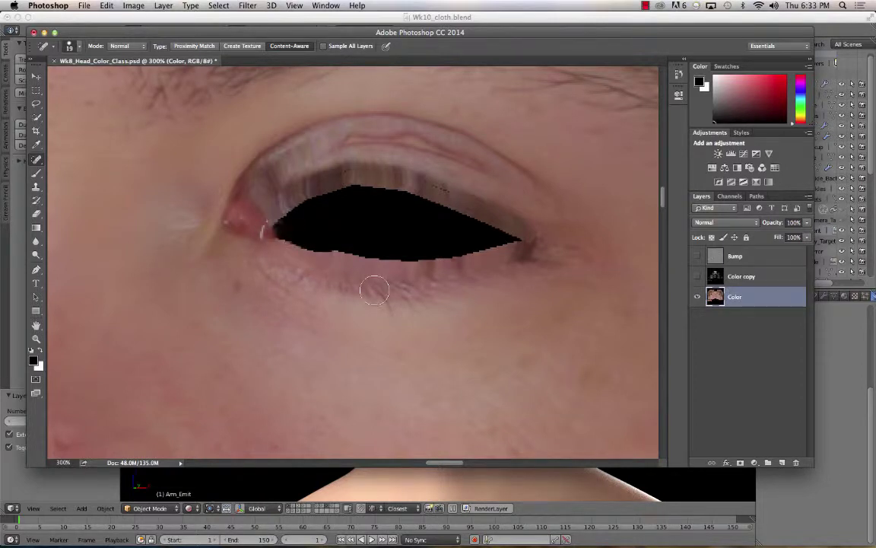
pyautogui.hotkey('ctrl', 'z')
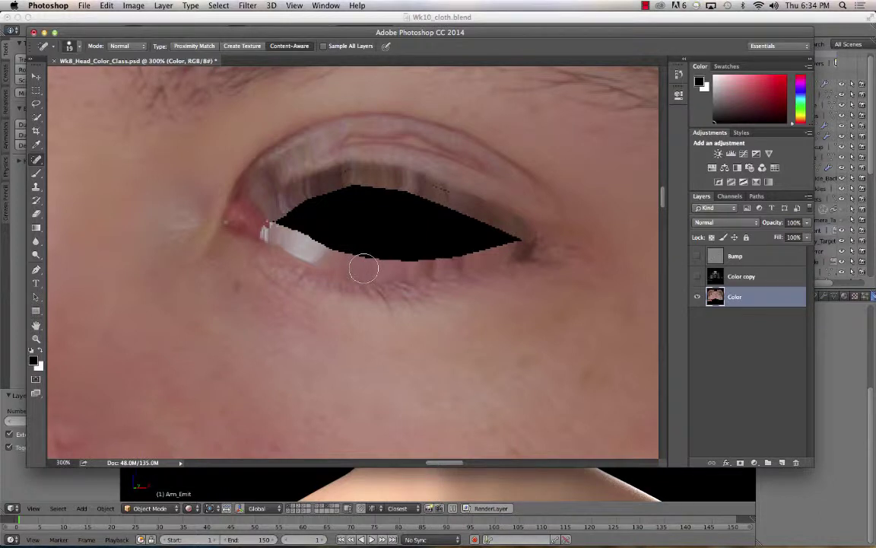
pyautogui.click(36, 187)
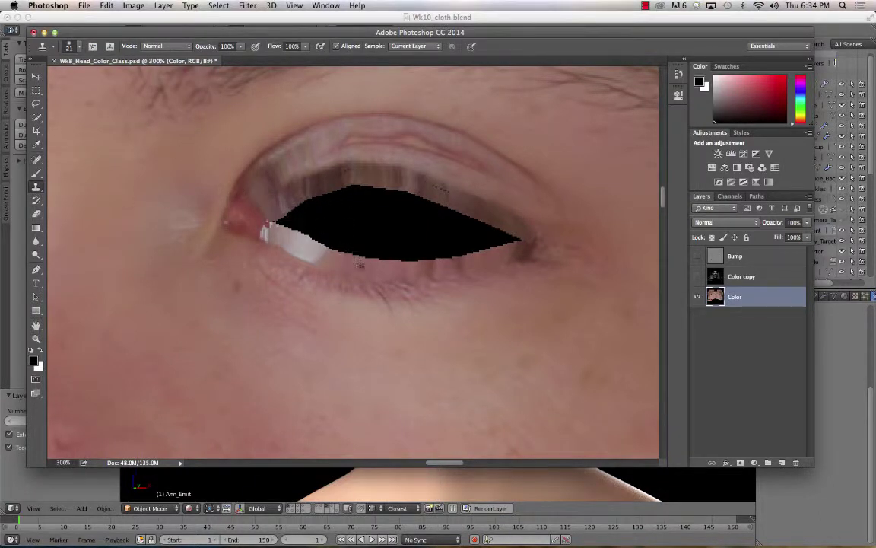
pyautogui.keyDown('alt'); pyautogui.click(367, 270); pyautogui.keyUp('alt')
pyautogui.moveTo(312, 251)
pyautogui.mouseDown()
pyautogui.moveTo(319, 257)
pyautogui.moveTo(301, 246)
pyautogui.mouseUp()
pyautogui.press('super+alt+z')
pyautogui.press('super+alt+z')
pyautogui.press('super+alt+z')
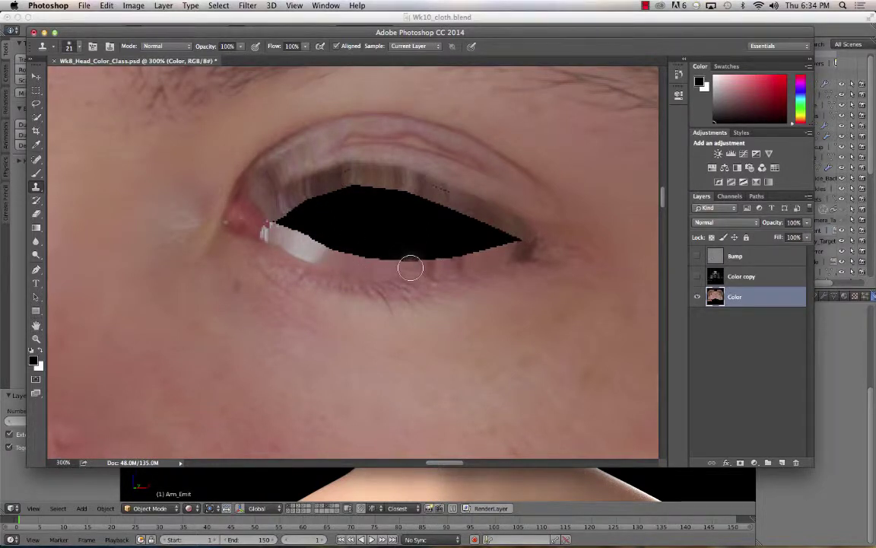
# Clone lower-lid skin over the white streak with a 15 px Clone Stamp
pyautogui.press('[')
pyautogui.keyDown('alt'); pyautogui.click(367, 272); pyautogui.keyUp('alt')
pyautogui.moveTo(327, 245)
pyautogui.mouseDown()
pyautogui.moveTo(297, 236)
pyautogui.moveTo(318, 256)
pyautogui.moveTo(285, 242)
pyautogui.moveTo(329, 255)
pyautogui.mouseUp()
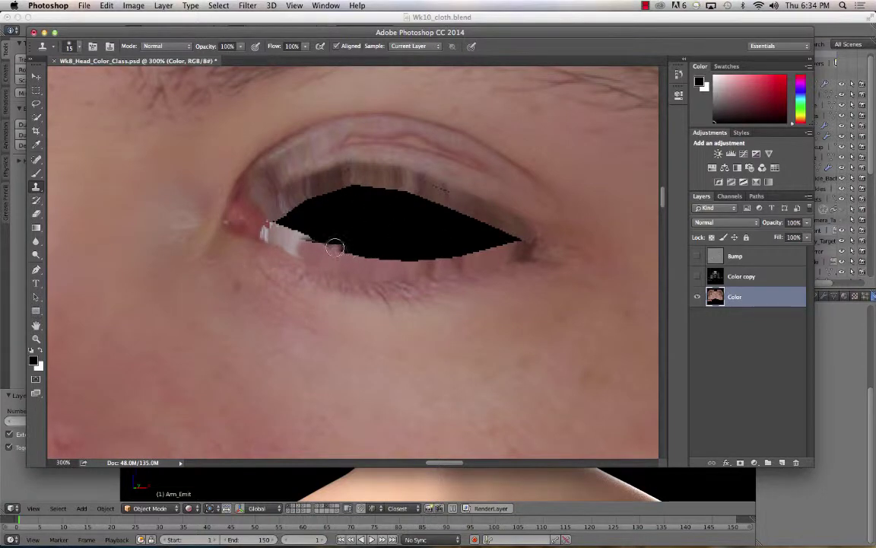
pyautogui.moveTo(321, 252); pyautogui.dragTo(310, 236)
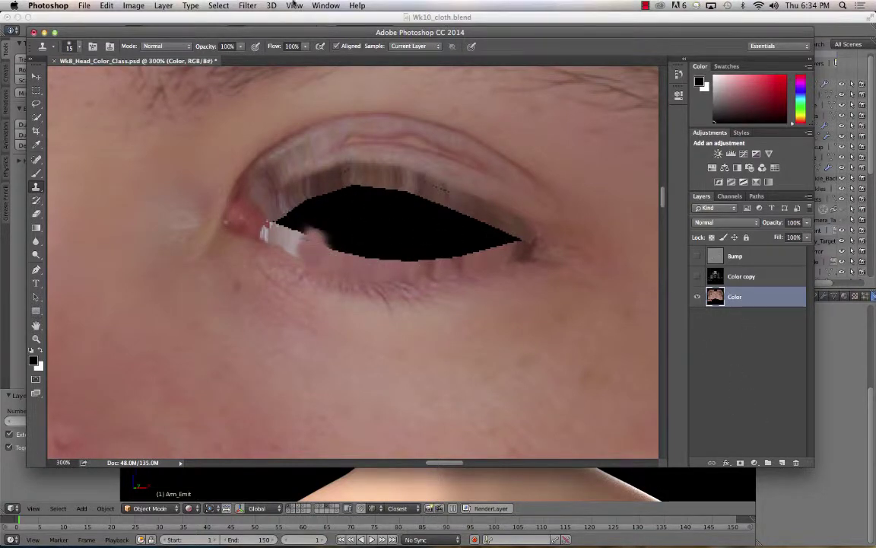
# Place Desktop/Character_Creation/1.Textures/Wk8_Head_UVs.png into the document as a linked layer
pyautogui.click(84, 5)
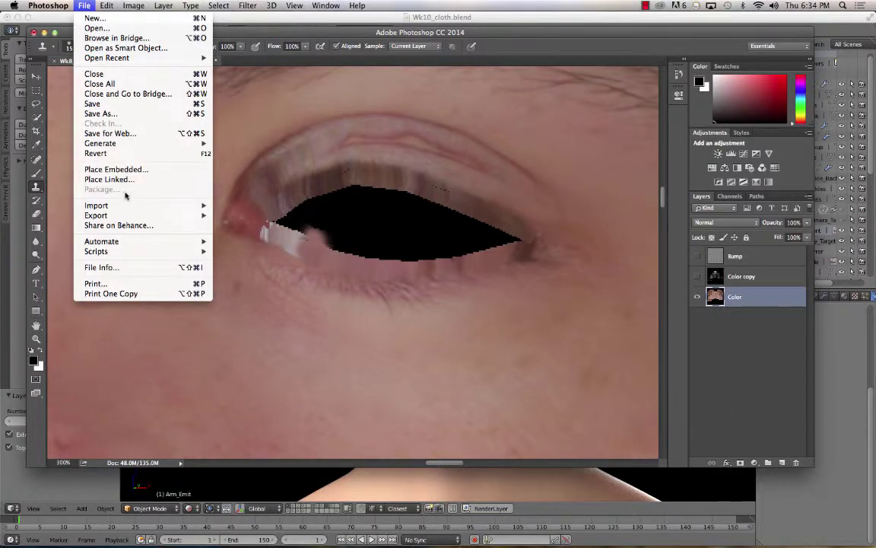
pyautogui.click(169, 179)
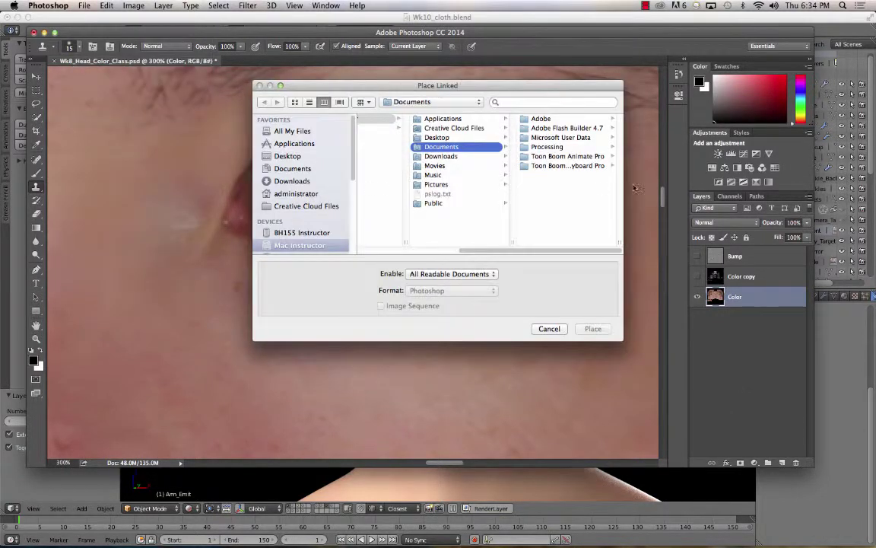
pyautogui.click(303, 156)
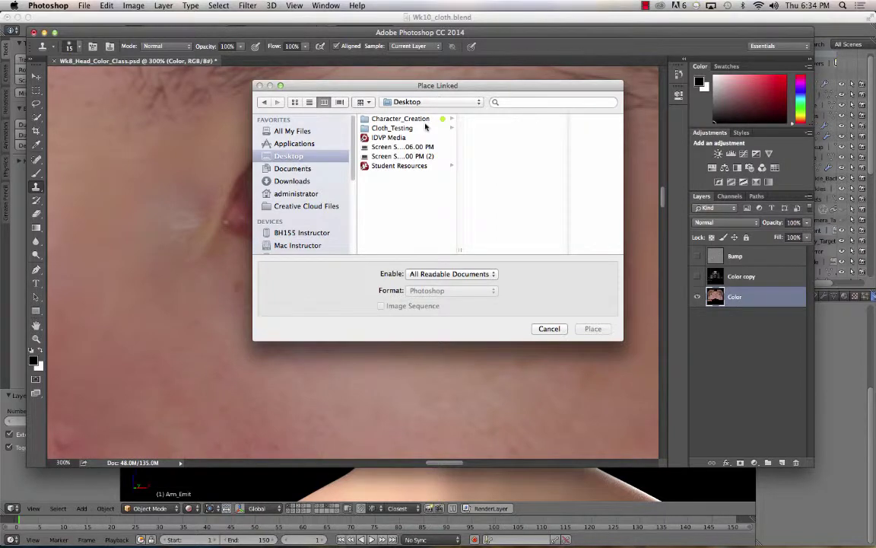
pyautogui.click(382, 120)
pyautogui.click(523, 137)
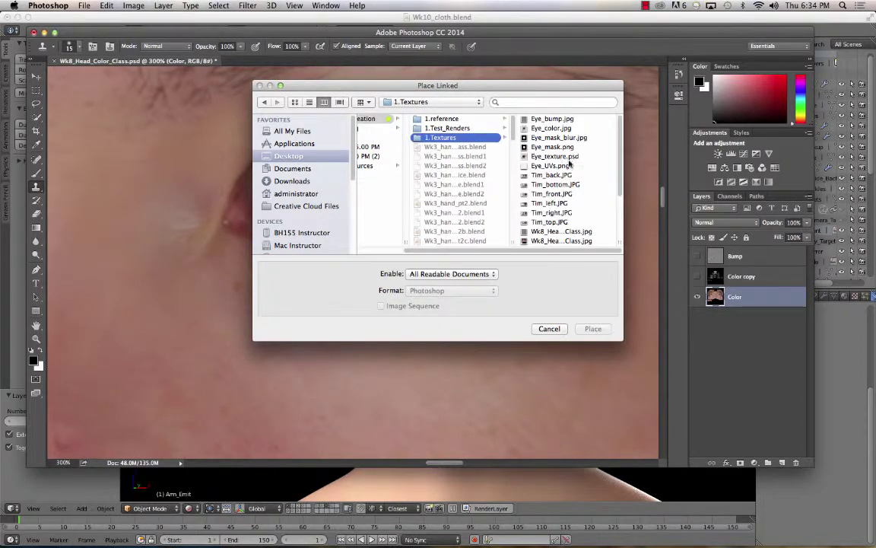
pyautogui.scroll(-3, 564, 225)
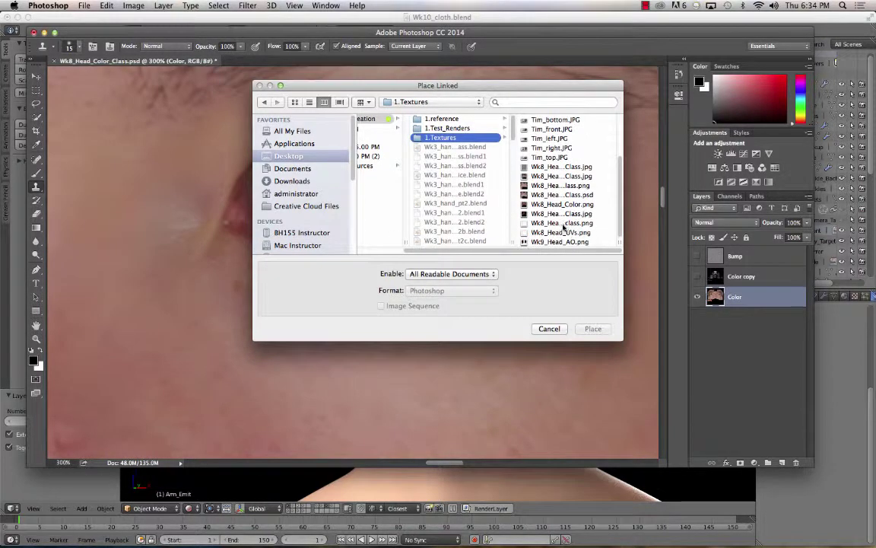
pyautogui.click(562, 232)
pyautogui.click(593, 329)
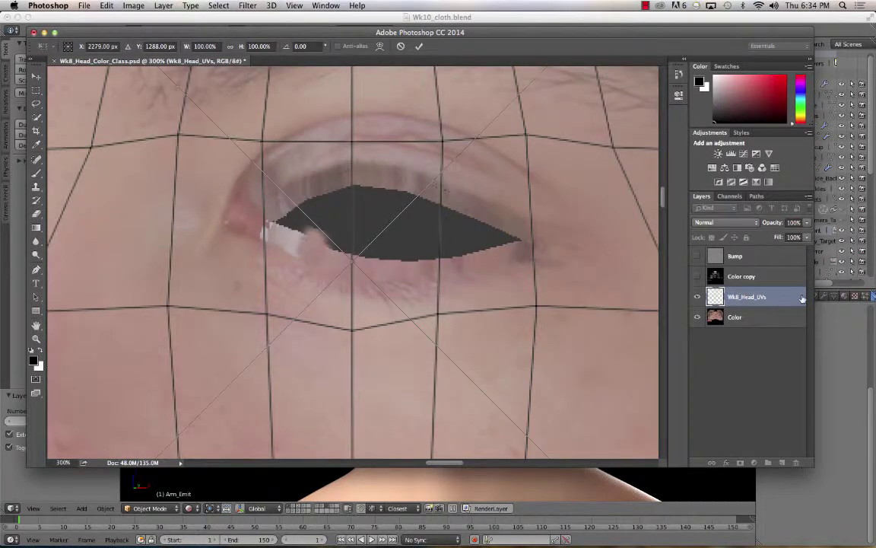
pyautogui.press('Return')
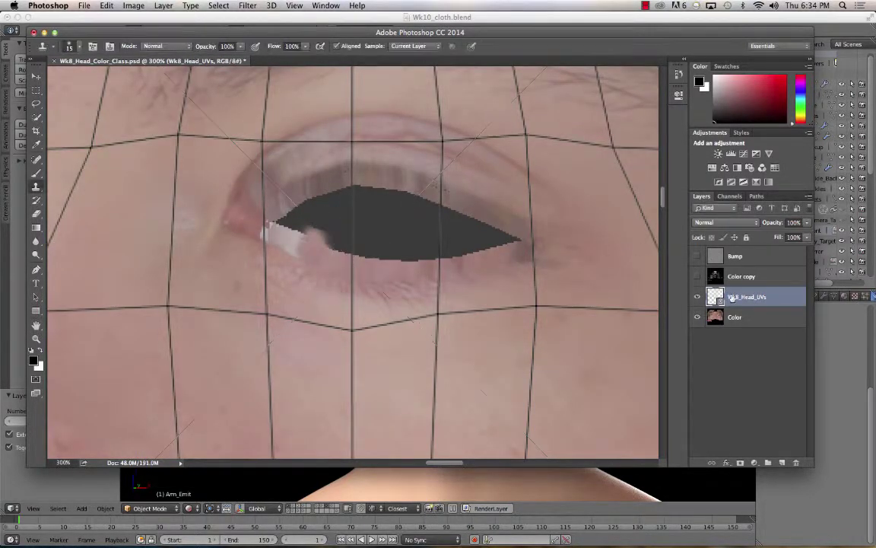
# Set the UV layer's blend mode to Multiply and zoom out to the whole texture
pyautogui.click(737, 222)
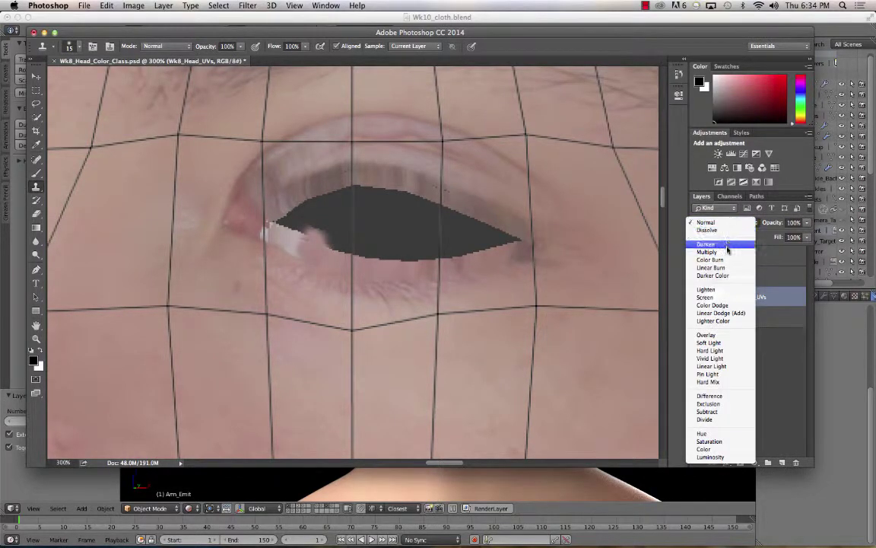
pyautogui.click(728, 251)
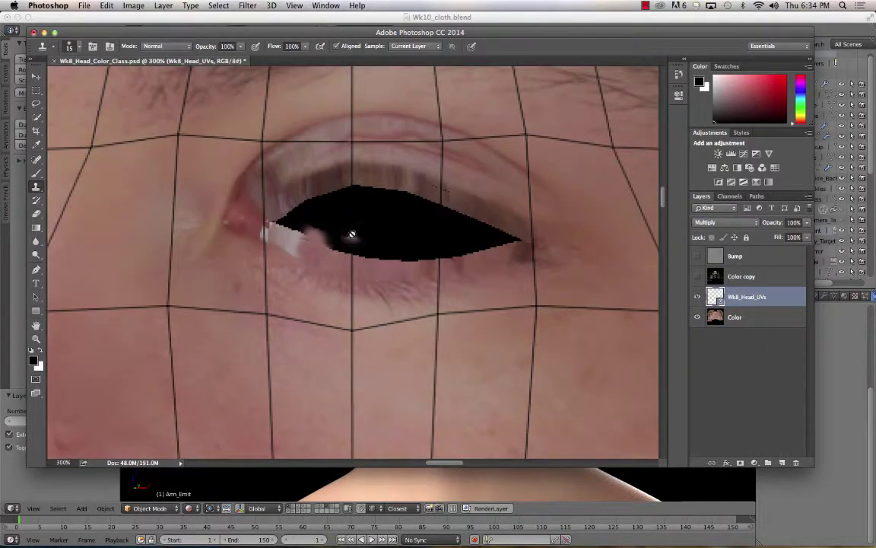
pyautogui.scroll(-2, 387, 229)
pyautogui.press('super+minus')
pyautogui.press('super+minus')
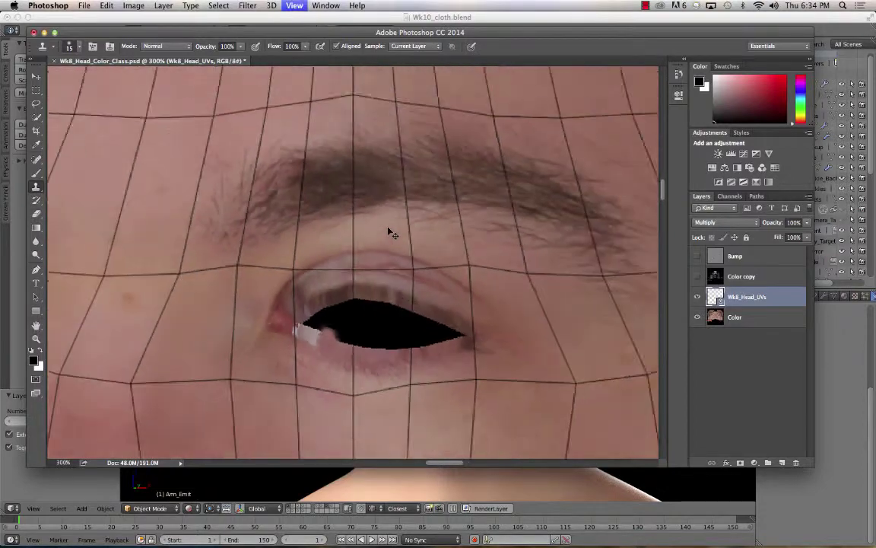
pyautogui.press('super+minus')
pyautogui.press('super+minus')
pyautogui.press('super+minus')
pyautogui.press('super+minus')
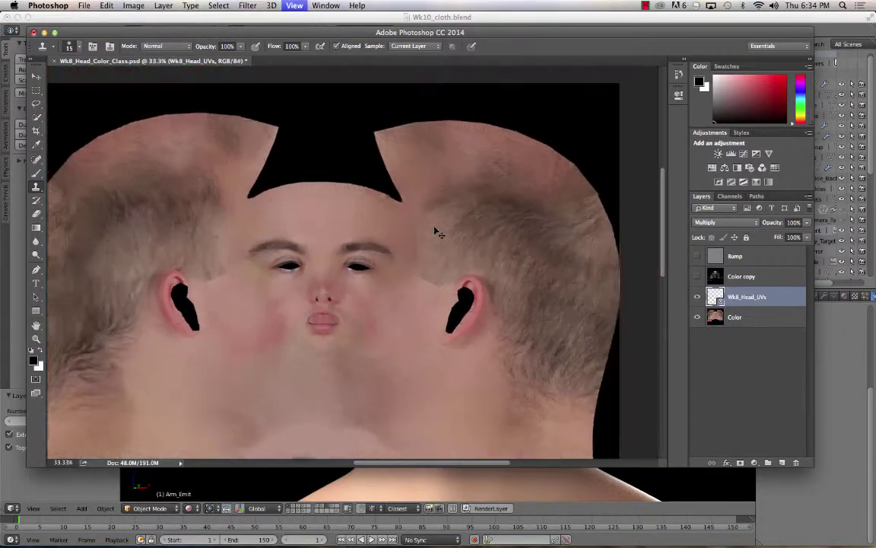
pyautogui.press('super+minus')
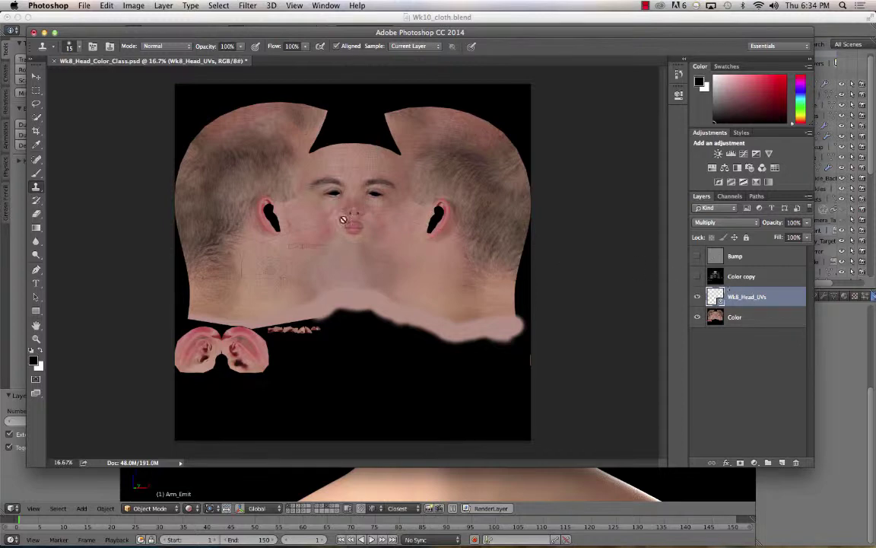
# Step back in History to before the Wk8 UV image was placed
pyautogui.keyDown('alt'); pyautogui.click(272, 182); pyautogui.keyUp('alt')
pyautogui.click(678, 75)
pyautogui.click(624, 97)
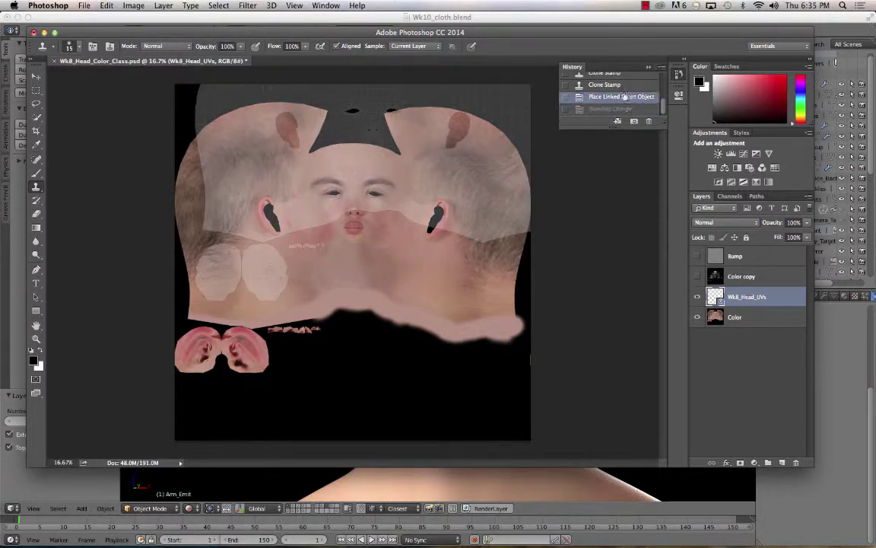
pyautogui.click(627, 86)
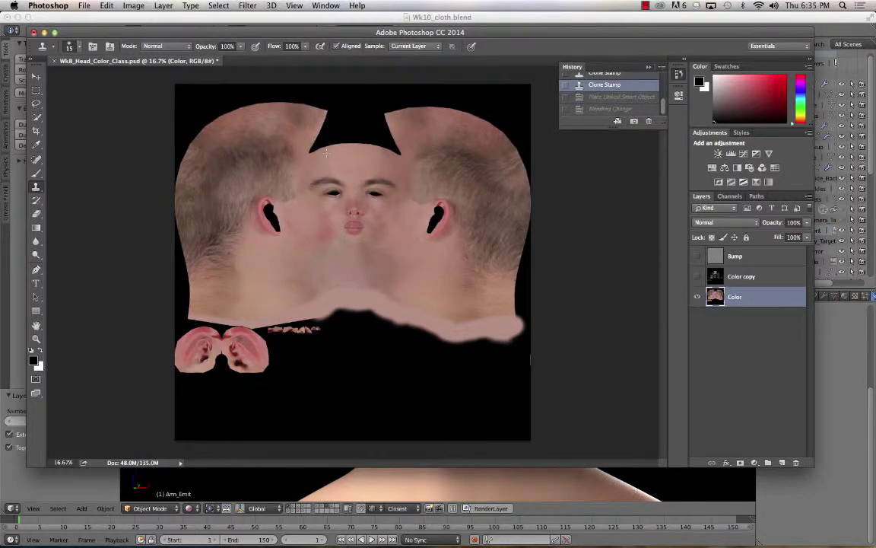
# Start placing Wk8_Head_UVs.png again, nudge it lower, then cancel the placement
pyautogui.click(85, 6)
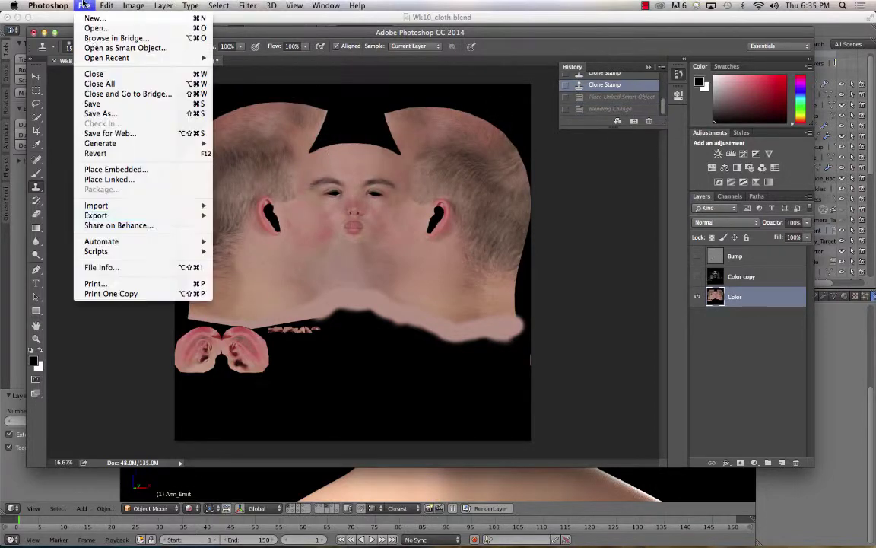
pyautogui.click(143, 179)
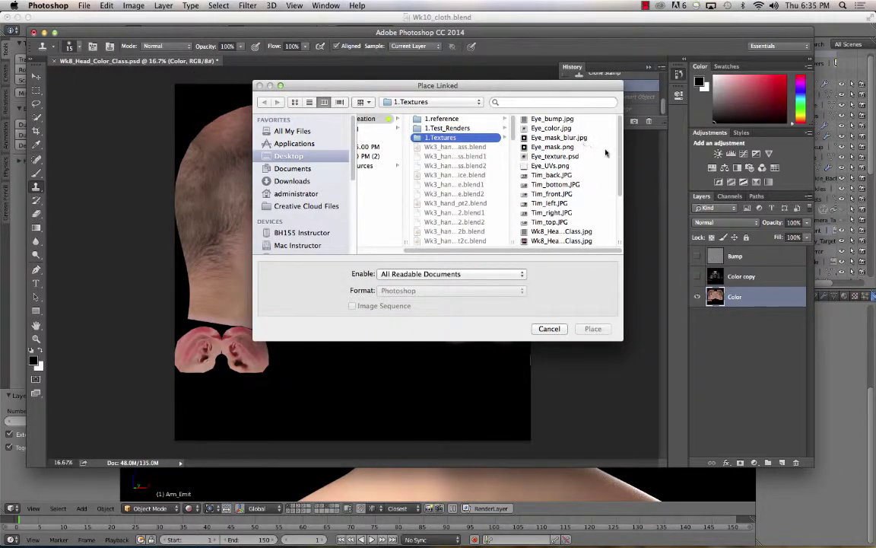
pyautogui.scroll(-3, 588, 222)
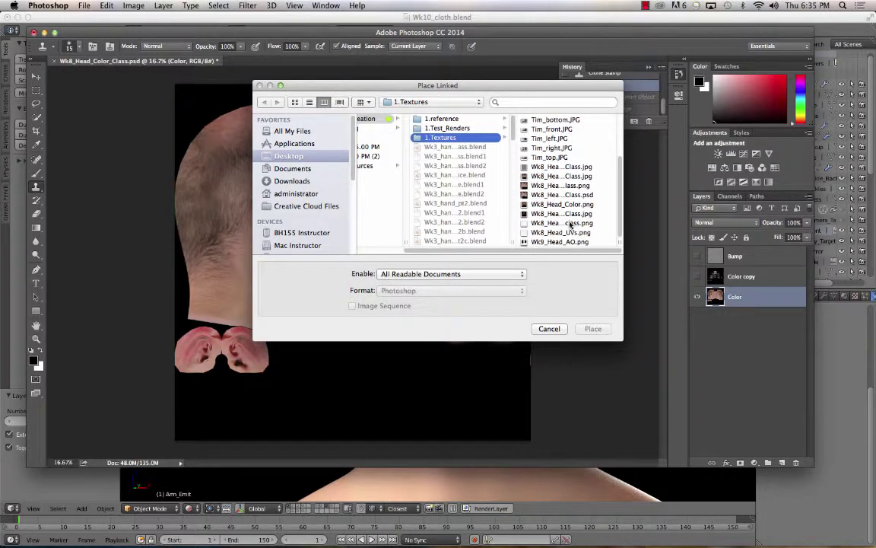
pyautogui.click(559, 232)
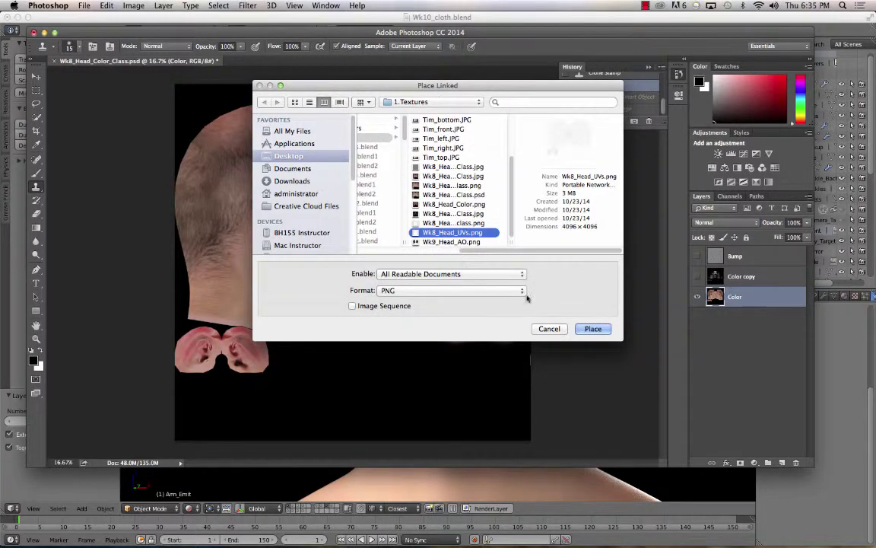
pyautogui.press('Return')
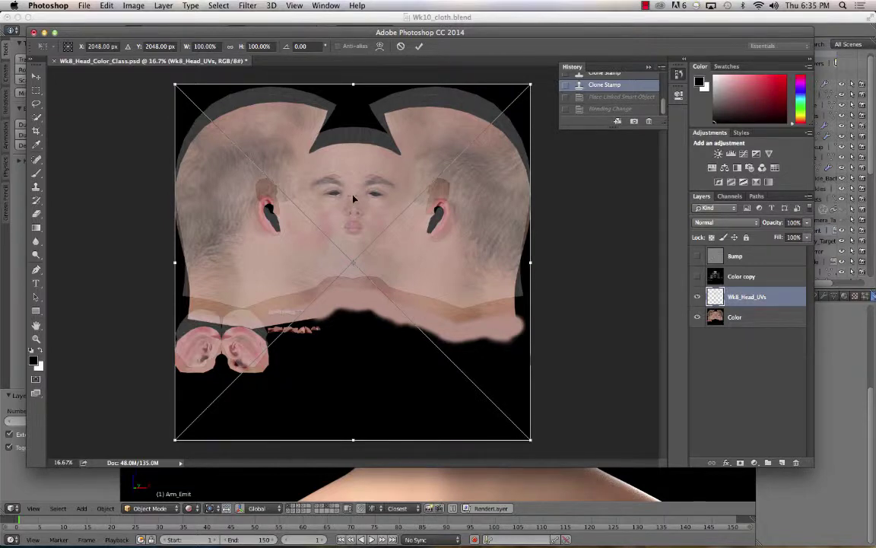
pyautogui.moveTo(355, 196)
pyautogui.mouseDown()
pyautogui.moveTo(355, 189)
pyautogui.moveTo(363, 213)
pyautogui.mouseUp()
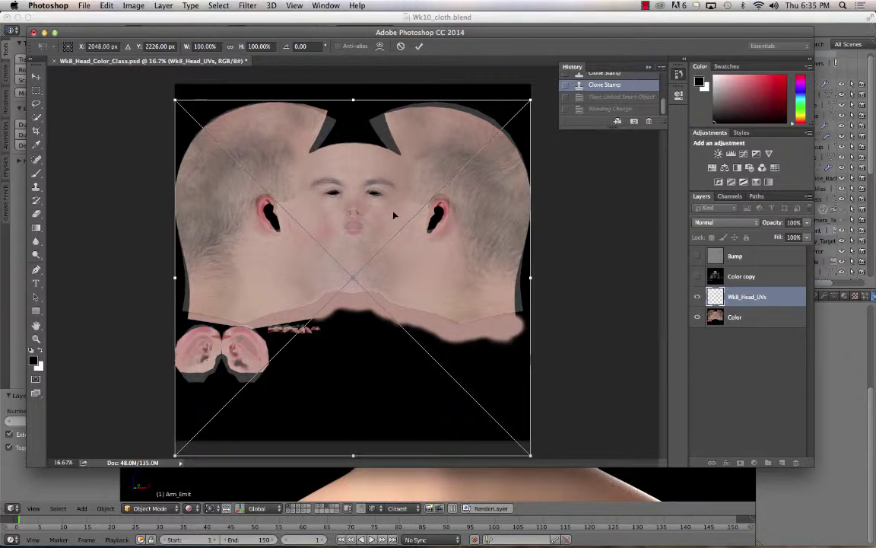
pyautogui.press('Escape')
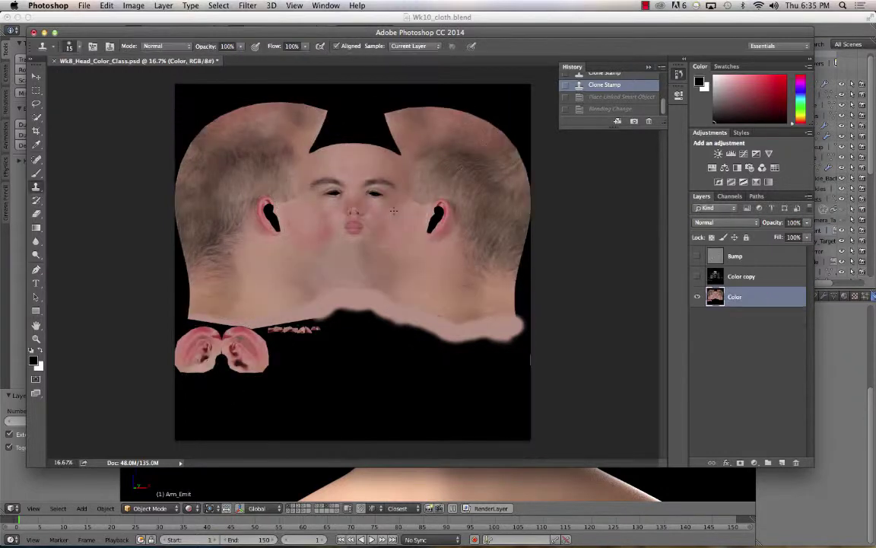
# Switch Blender to solid shading and select all vertices of the Body mesh in Edit Mode
pyautogui.click(78, 484)
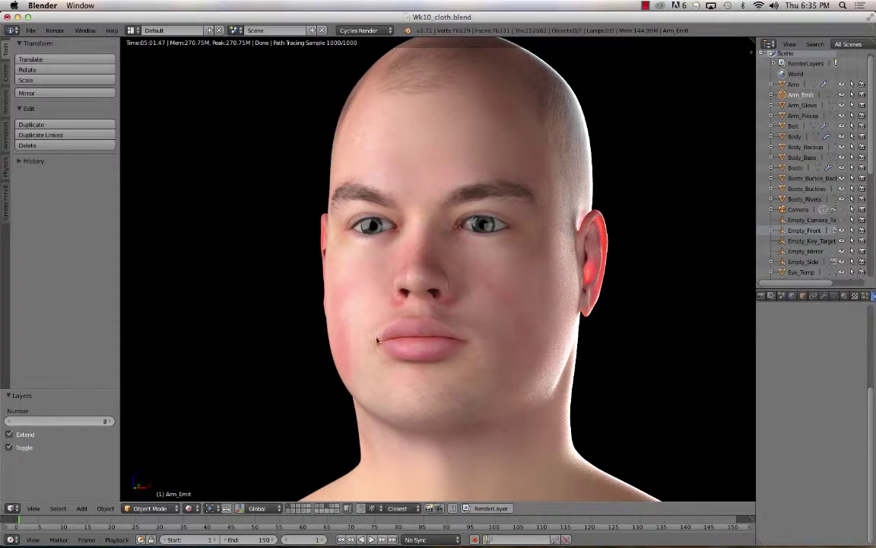
pyautogui.hotkey('shift', 'z')
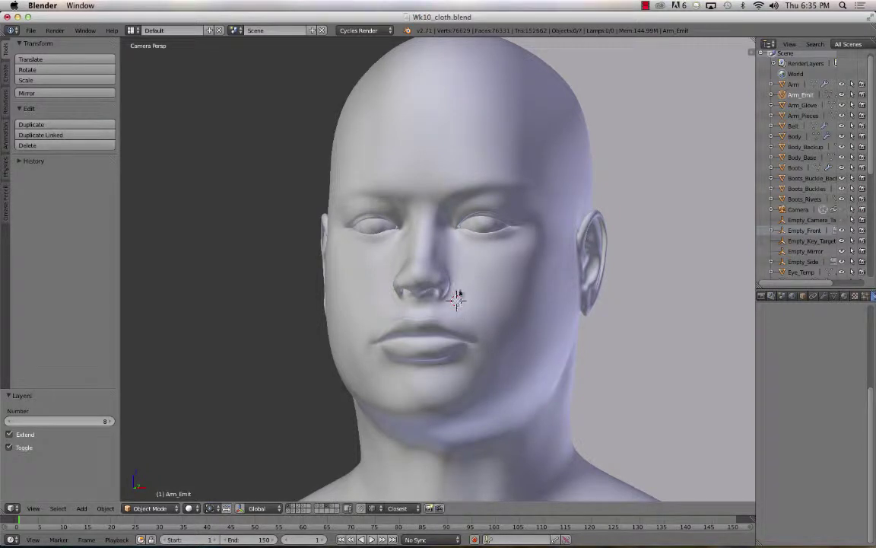
pyautogui.scroll(1, 460, 304)
pyautogui.scroll(-1, 451, 352)
pyautogui.rightClick(451, 352)
pyautogui.press('Tab')
pyautogui.press('a')
pyautogui.press('a')
pyautogui.press('a')
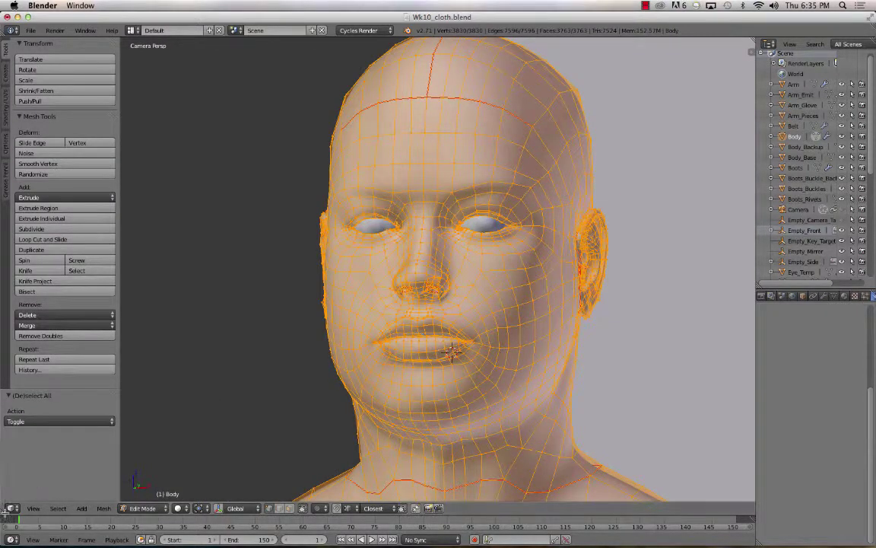
# Split the 3D view and turn the left half into the UV/Image Editor
pyautogui.moveTo(4, 511); pyautogui.dragTo(322, 502)
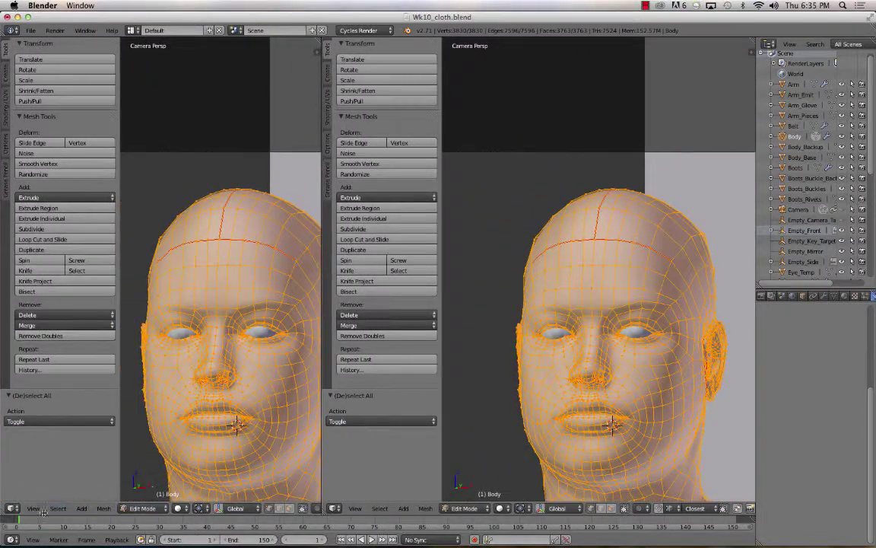
pyautogui.click(11, 508)
pyautogui.click(42, 427)
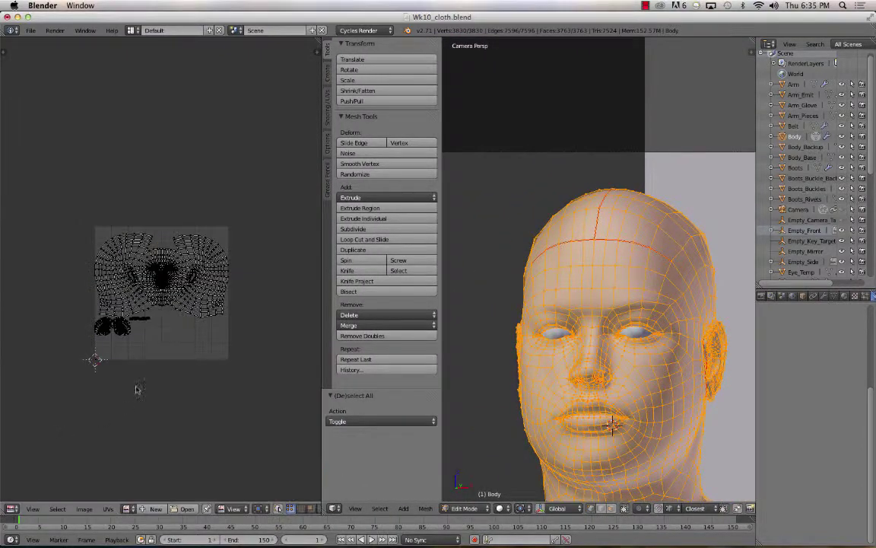
pyautogui.scroll(8, 142, 361)
pyautogui.scroll(-1, 141, 362)
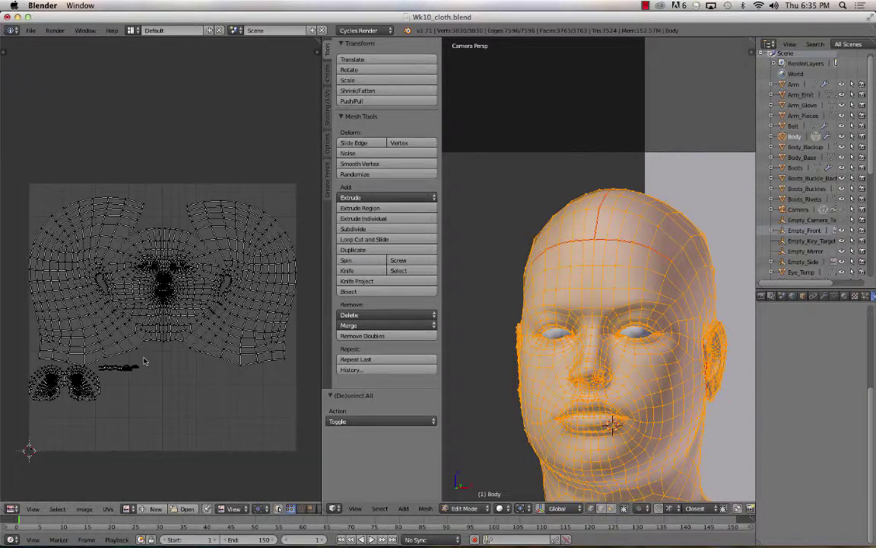
# Export the UV layout, renaming the file to Wk10_UVs
pyautogui.click(108, 508)
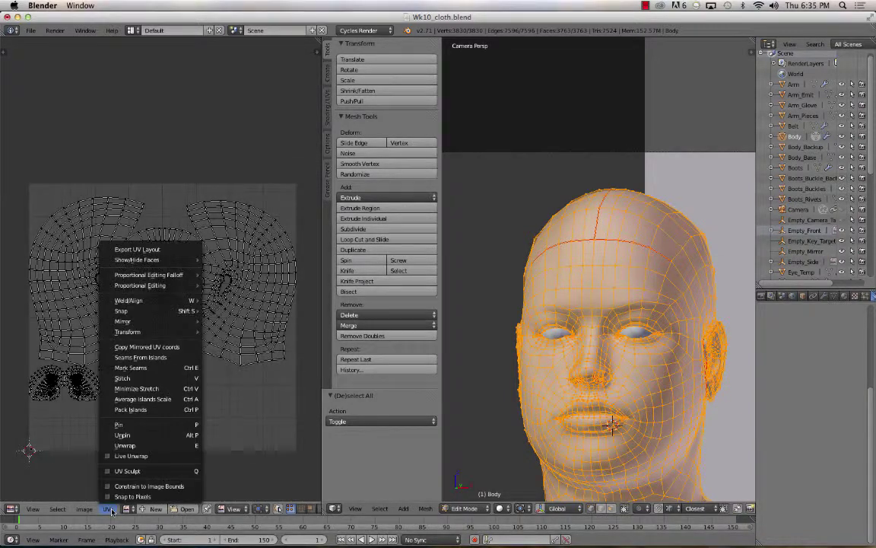
pyautogui.click(185, 249)
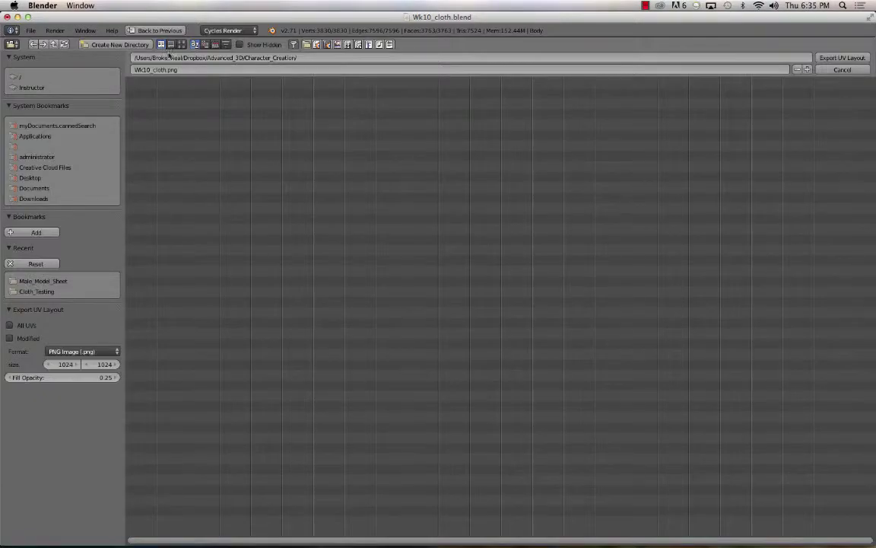
pyautogui.click(161, 70)
pyautogui.moveTo(153, 69); pyautogui.dragTo(194, 69)
pyautogui.write('UVs')
pyautogui.press('Return')
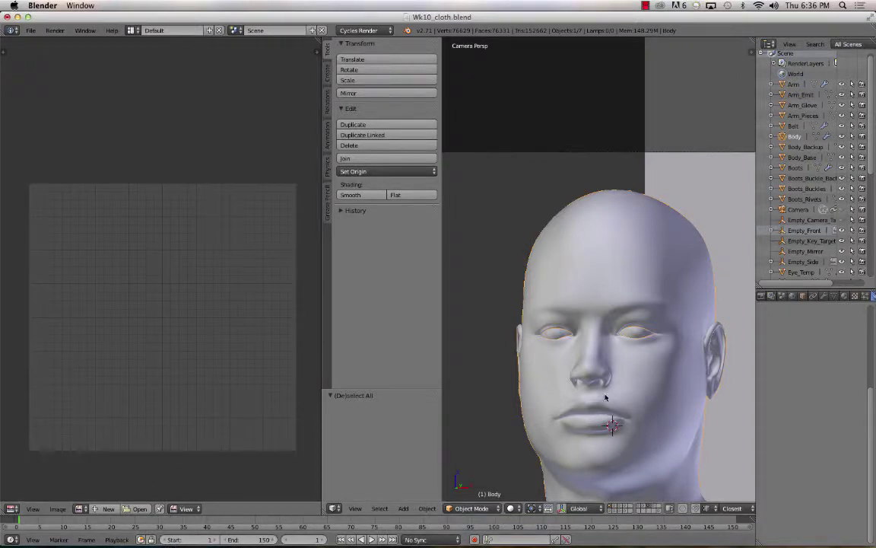
# Reselect all UVs and export the layout to the Desktop as Wk10_UVs.png
pyautogui.press('Tab')
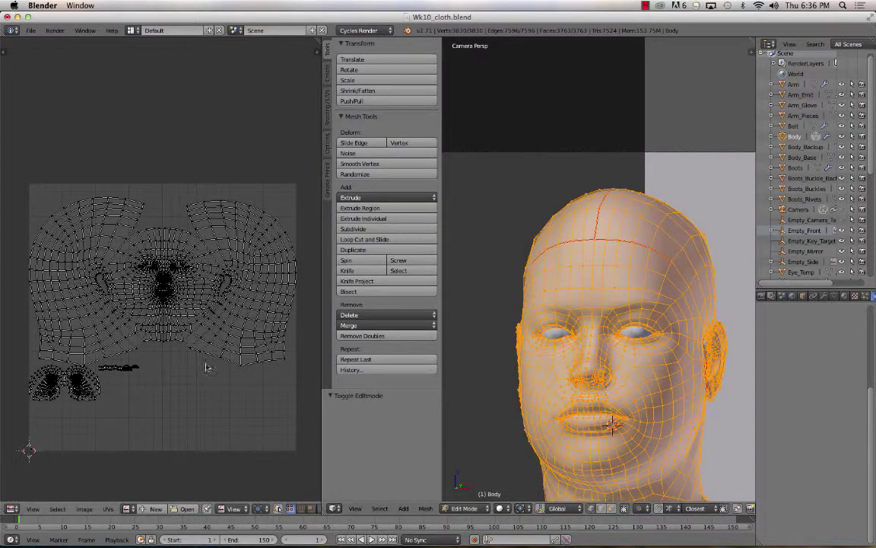
pyautogui.press('a')
pyautogui.click(108, 509)
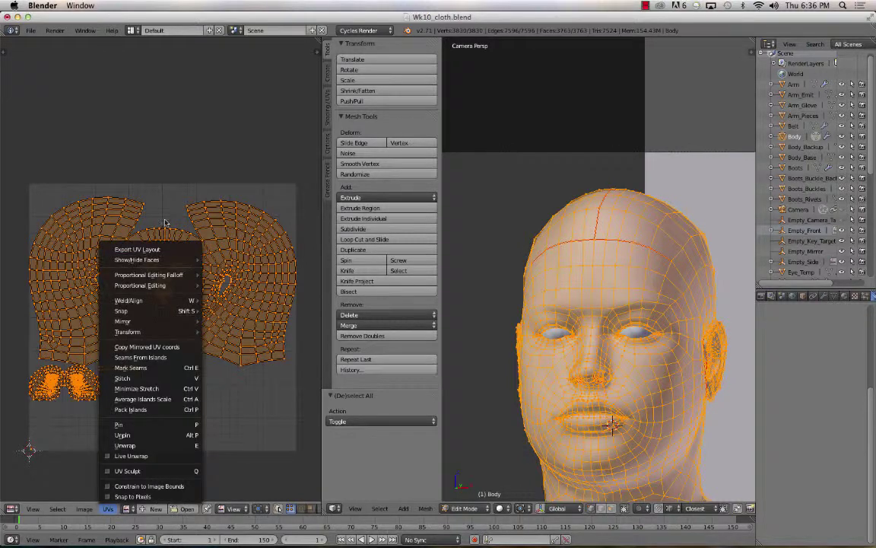
pyautogui.click(148, 249)
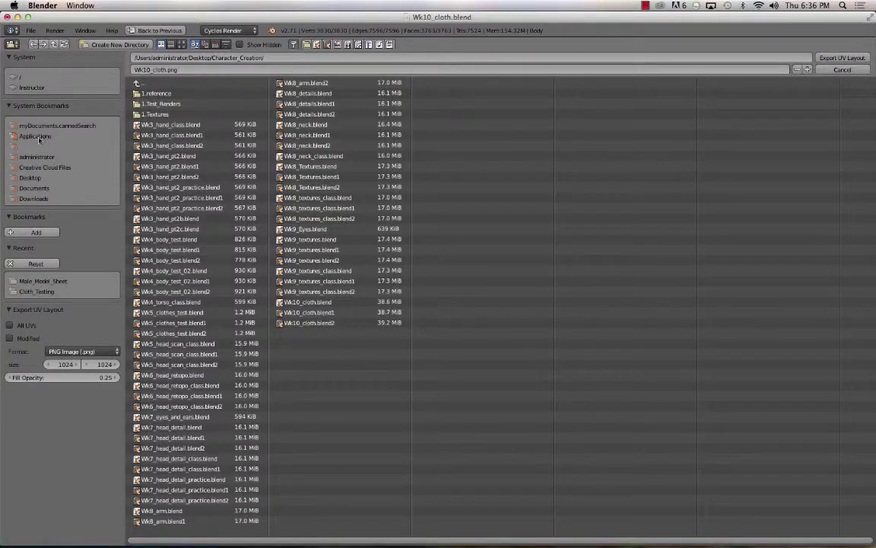
pyautogui.click(30, 178)
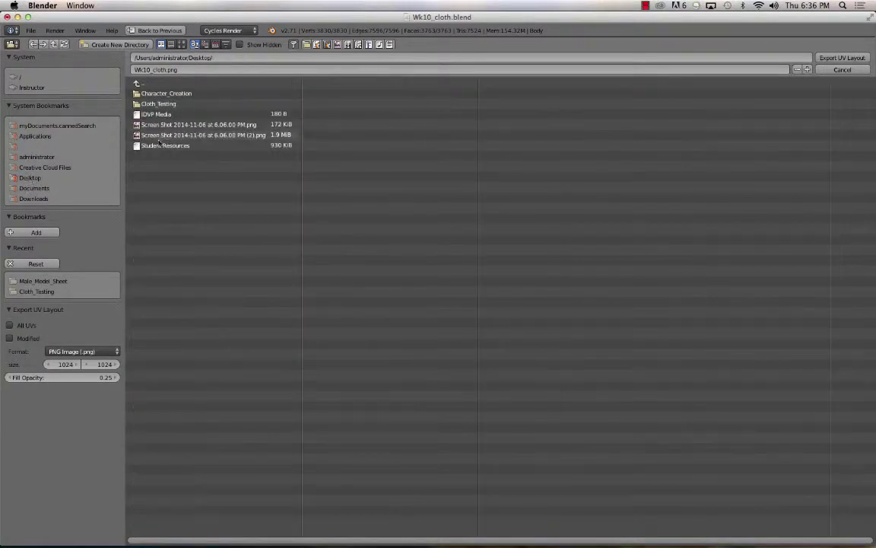
pyautogui.click(162, 70)
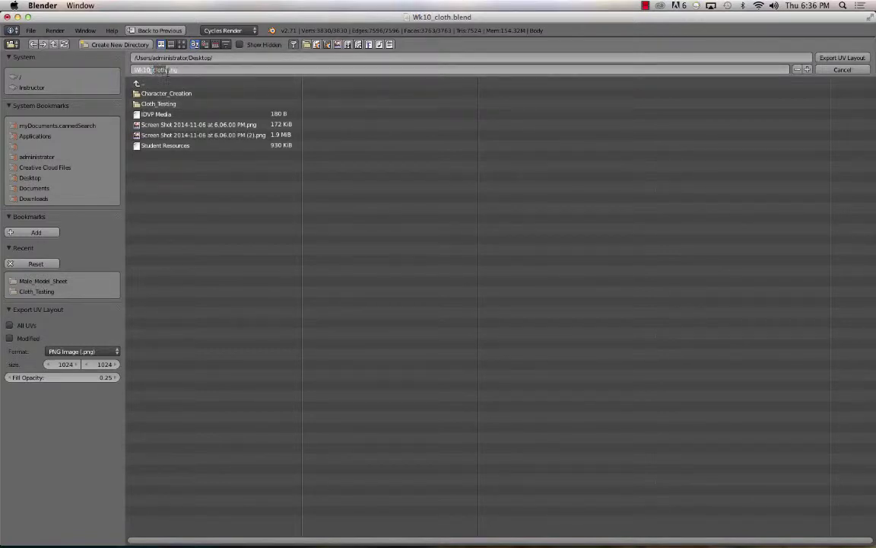
pyautogui.write('UVs')
pyautogui.press('Return')
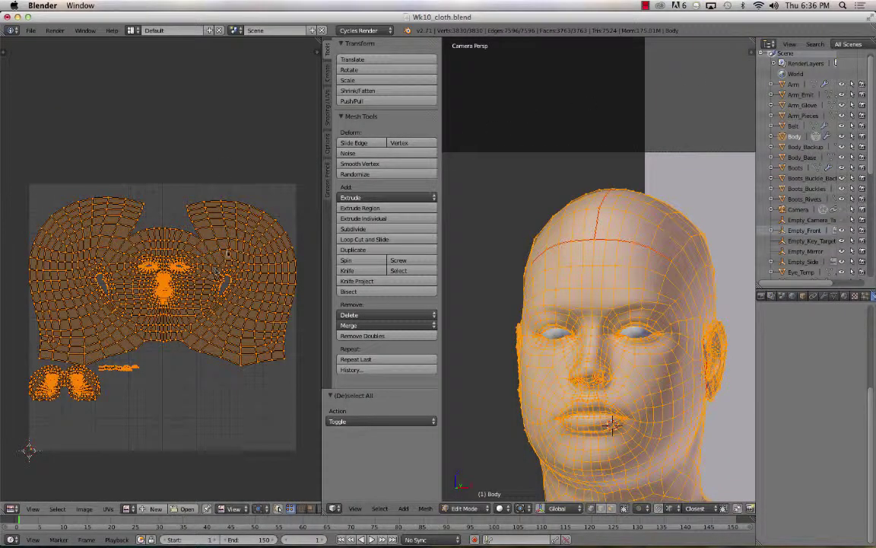
# Place the Desktop's Wk10_UVs.png as a linked layer, scaled up to fill the canvas
pyautogui.press('super+Tab')
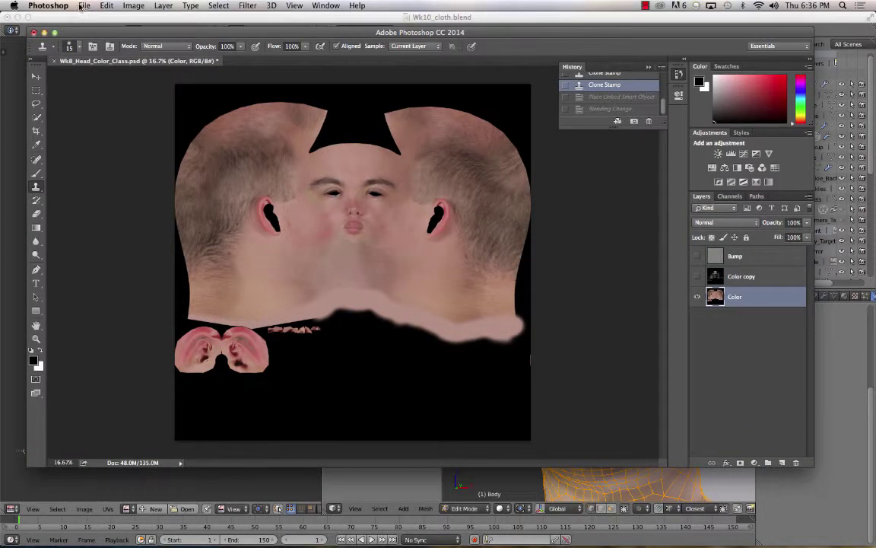
pyautogui.click(82, 7)
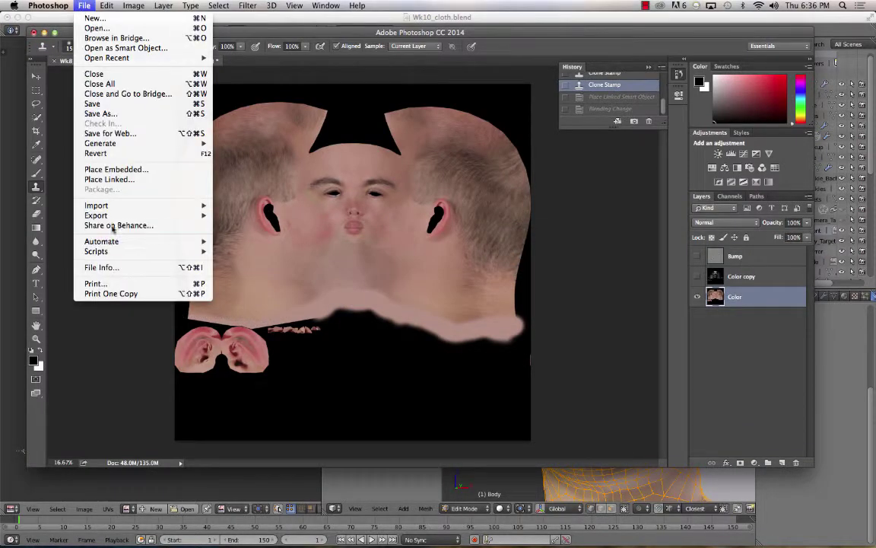
pyautogui.click(156, 181)
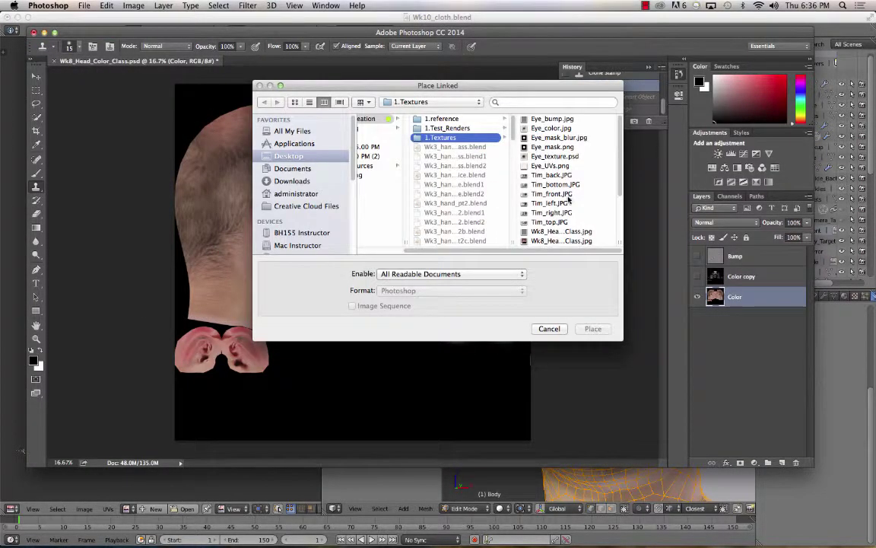
pyautogui.click(289, 156)
pyautogui.click(386, 175)
pyautogui.click(593, 327)
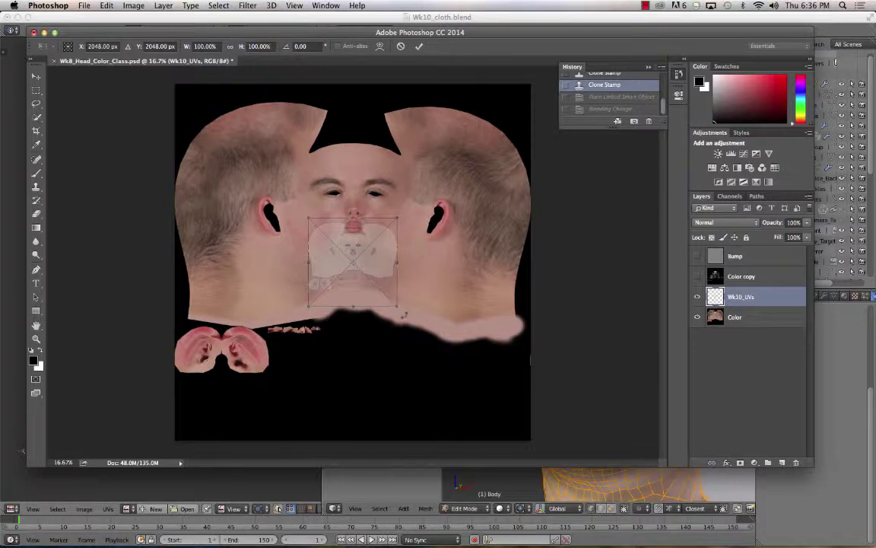
pyautogui.moveTo(396, 304); pyautogui.dragTo(535, 434)
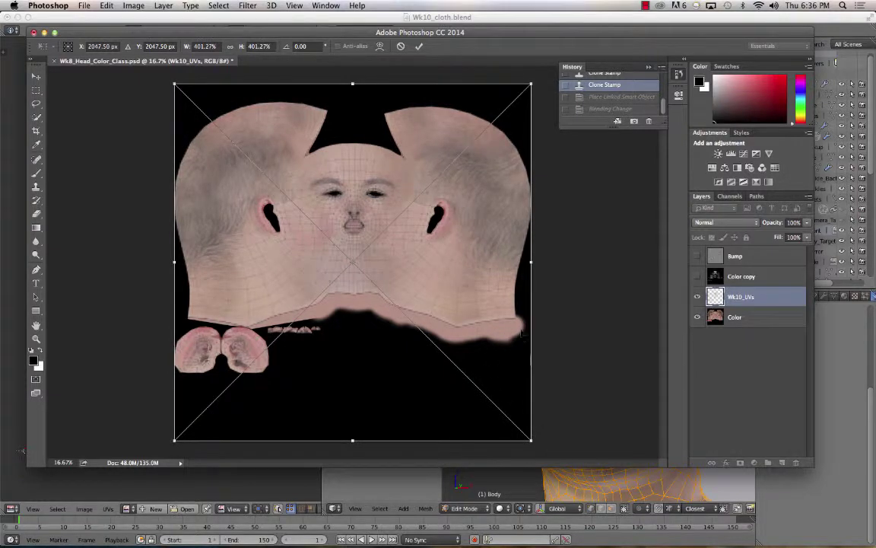
pyautogui.press('Return')
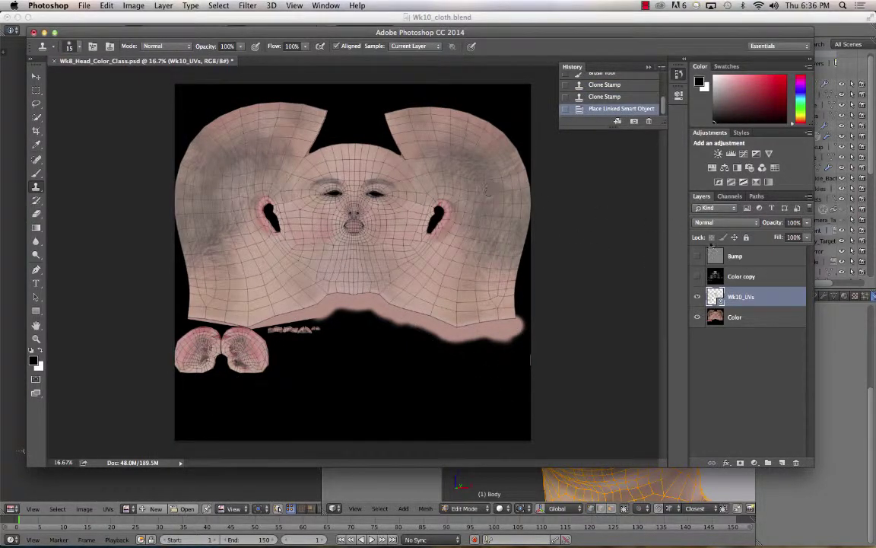
# Set the Wk10_UVs layer to Multiply and return to the Color layer
pyautogui.click(724, 222)
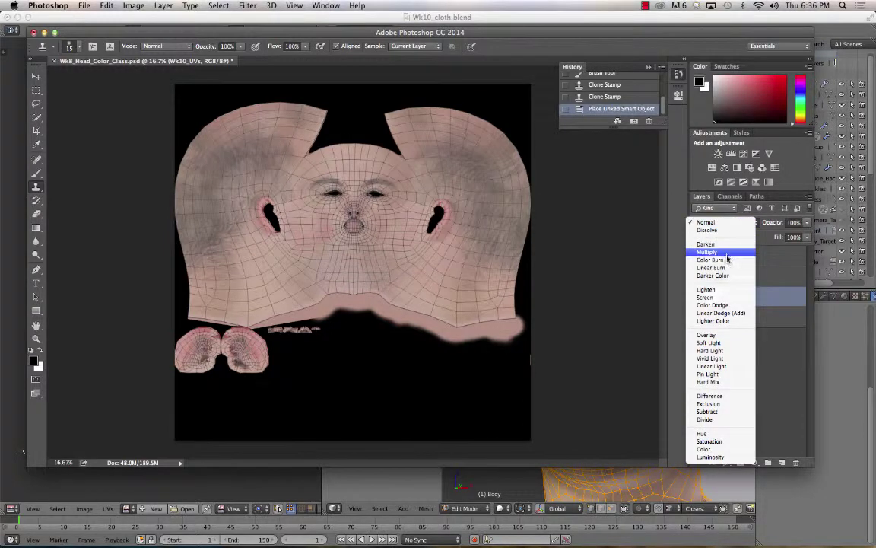
pyautogui.click(727, 253)
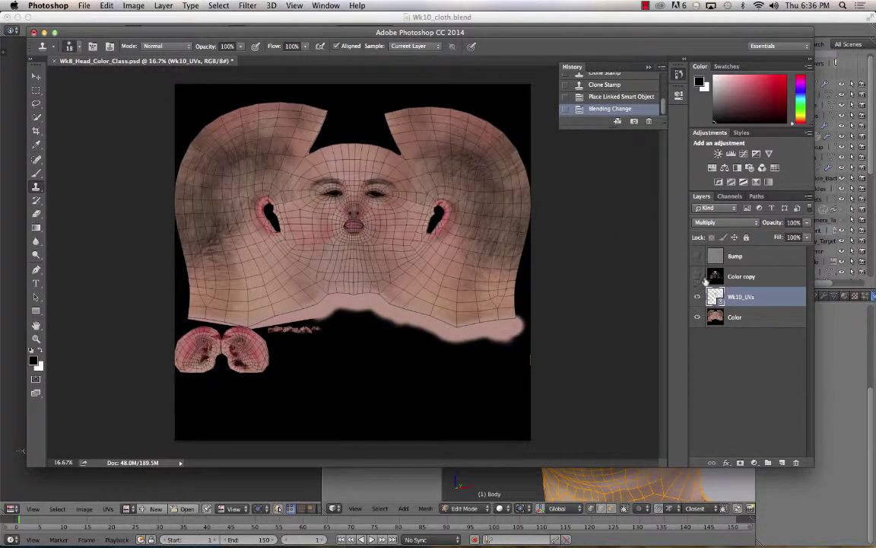
pyautogui.click(756, 313)
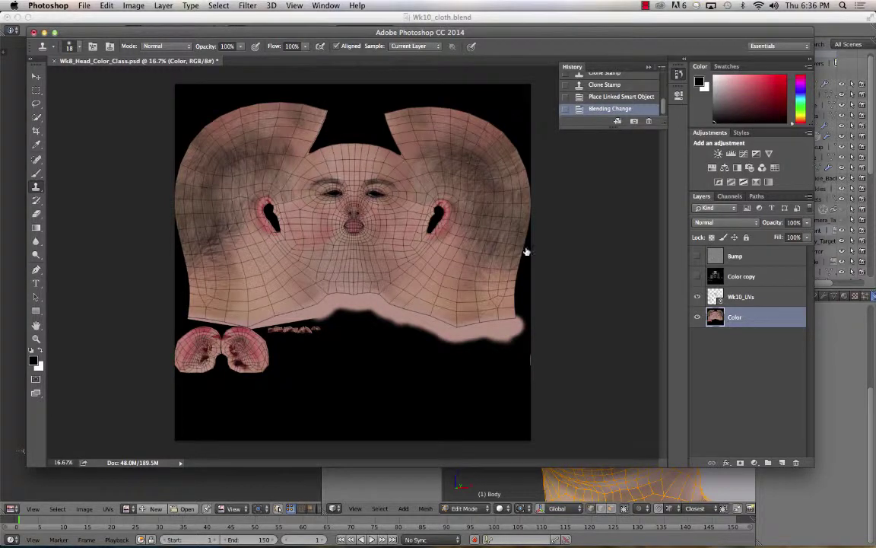
pyautogui.click(754, 299)
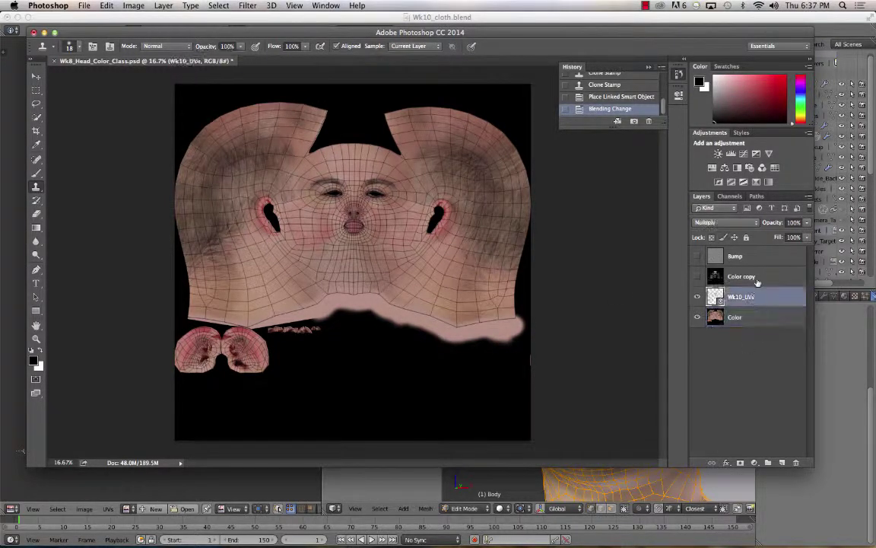
pyautogui.click(779, 322)
# Zoom to 200% on the eye, hide Wk10_UVs, and clone skin over the inner eye corner
pyautogui.press('super+equal')
pyautogui.press('super+equal')
pyautogui.press('super+equal')
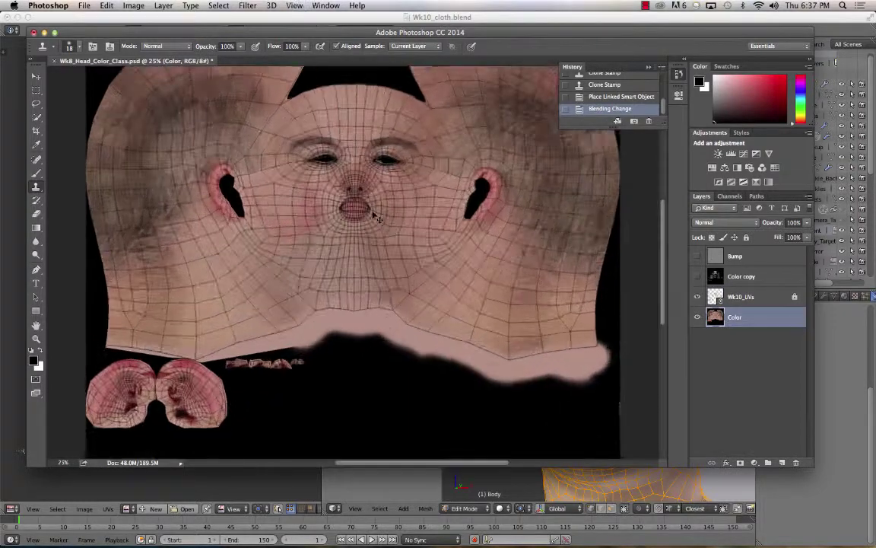
pyautogui.moveTo(403, 135); pyautogui.dragTo(407, 346)
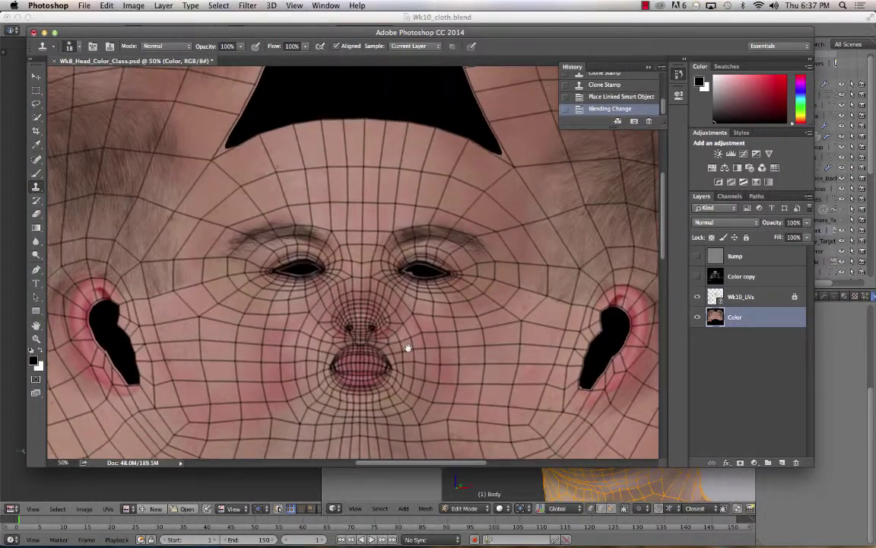
pyautogui.press('super+equal')
pyautogui.press('super+equal')
pyautogui.press('super+equal')
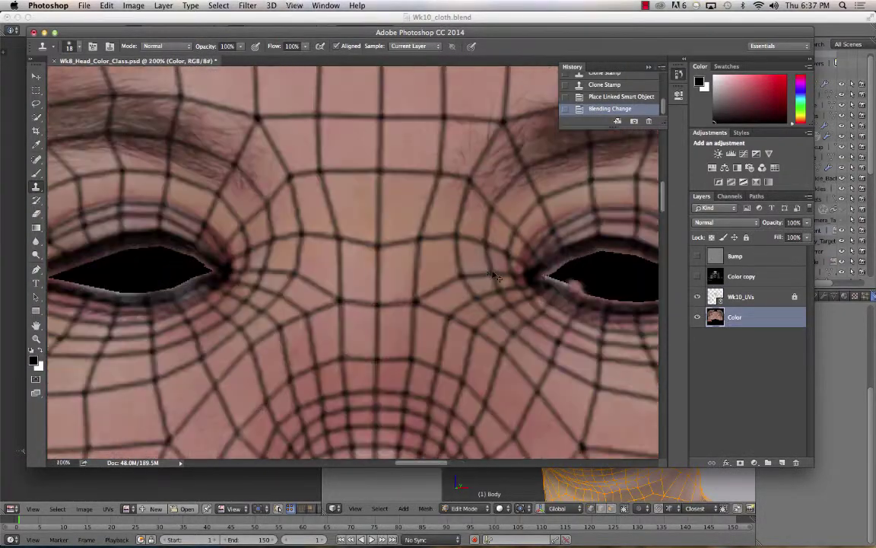
pyautogui.moveTo(523, 267); pyautogui.dragTo(301, 210)
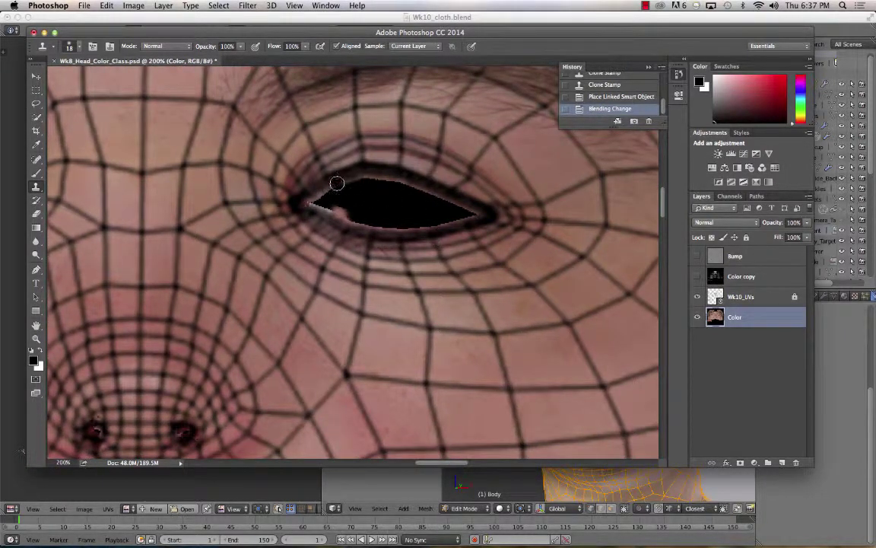
pyautogui.click(411, 217)
pyautogui.moveTo(434, 215); pyautogui.dragTo(400, 213)
pyautogui.click(391, 202)
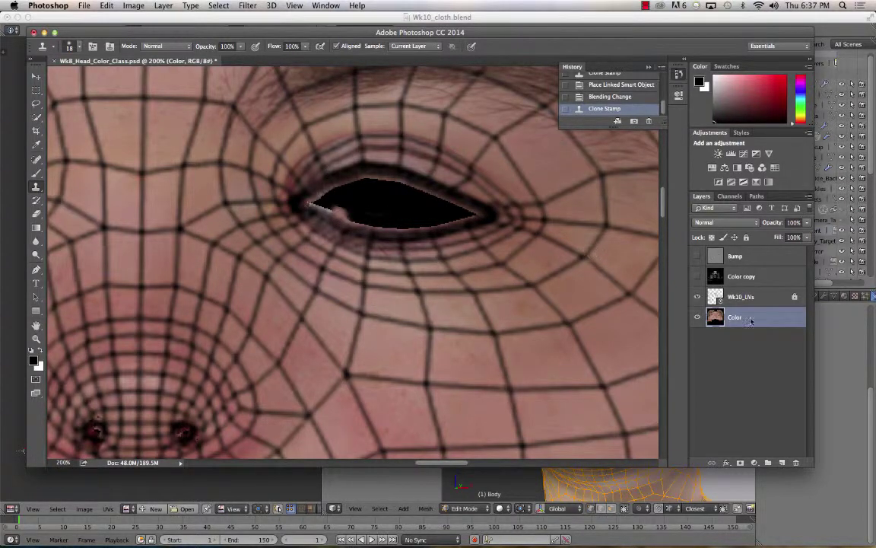
pyautogui.click(698, 297)
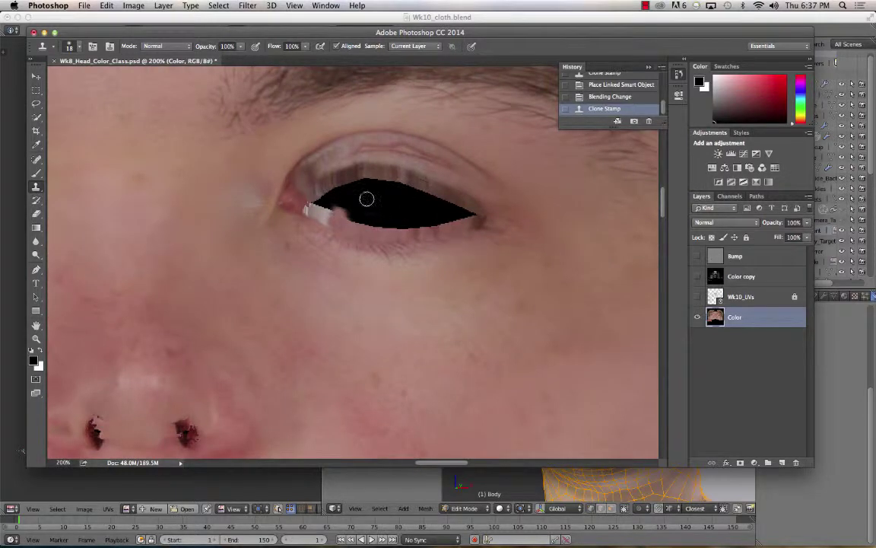
pyautogui.moveTo(300, 200); pyautogui.dragTo(281, 191)
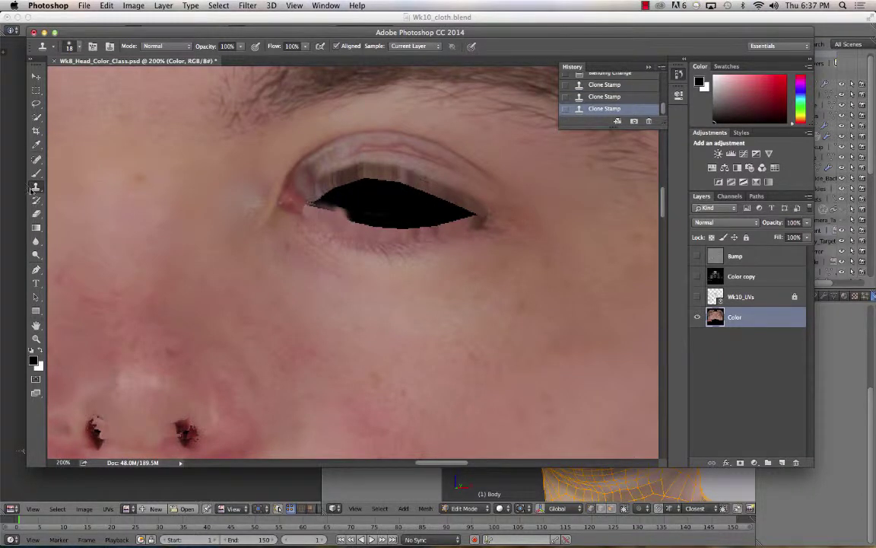
# Switch to a 10 px Spot Healing Brush, undoing a trial stroke at the eye corner
pyautogui.click(36, 159)
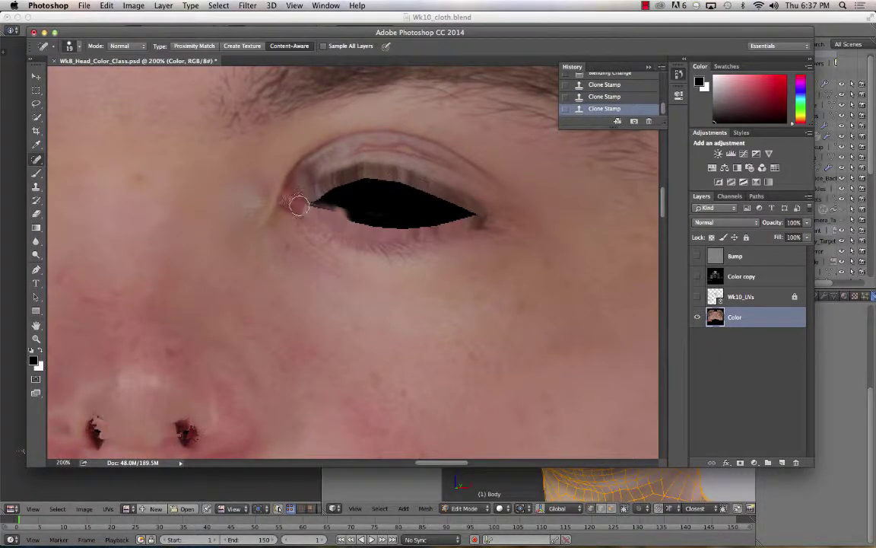
pyautogui.press('[')
pyautogui.moveTo(304, 209); pyautogui.dragTo(321, 215)
pyautogui.press('super+z')
pyautogui.press('super+z')
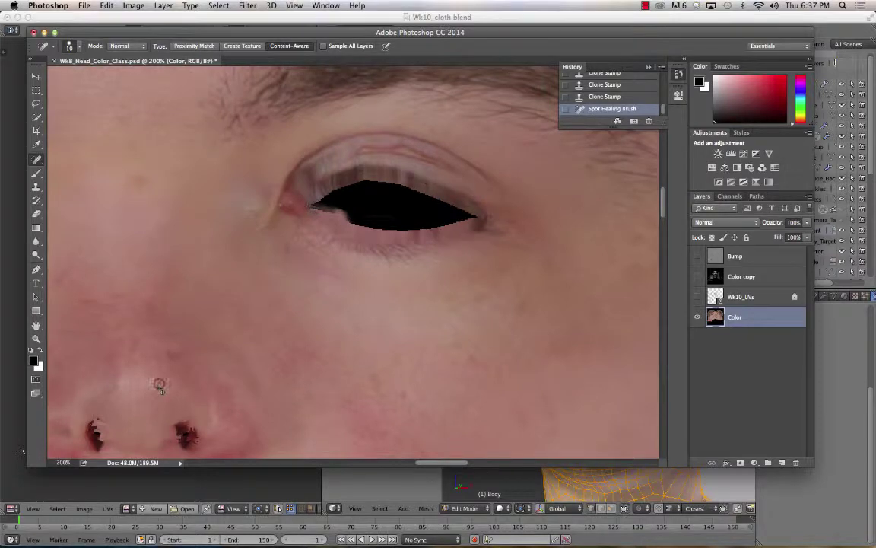
# Heal the dark spot in the right nostril, toggling the UV wireframe to check placement
pyautogui.moveTo(161, 382); pyautogui.dragTo(369, 165)
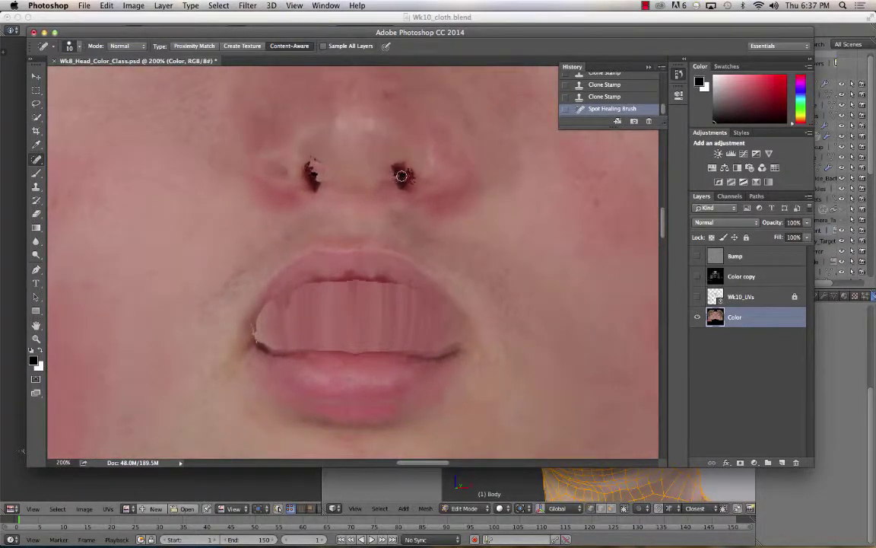
pyautogui.click(411, 173)
pyautogui.moveTo(418, 175)
pyautogui.mouseDown()
pyautogui.moveTo(396, 165)
pyautogui.moveTo(419, 176)
pyautogui.mouseUp()
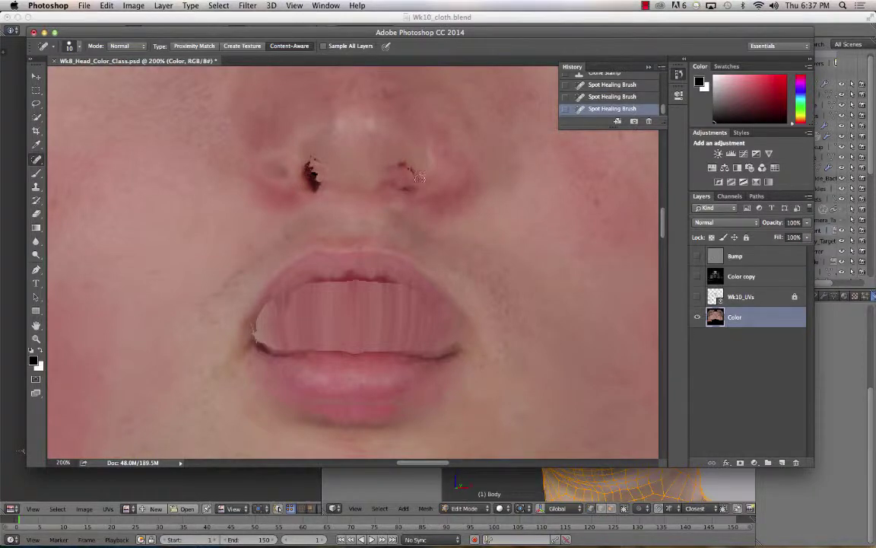
pyautogui.click(696, 297)
pyautogui.click(695, 297)
pyautogui.click(695, 297)
pyautogui.click(696, 297)
pyautogui.moveTo(401, 163); pyautogui.dragTo(403, 180)
# Spot-heal the left and right corners of the lips
pyautogui.scroll(-5, 415, 229)
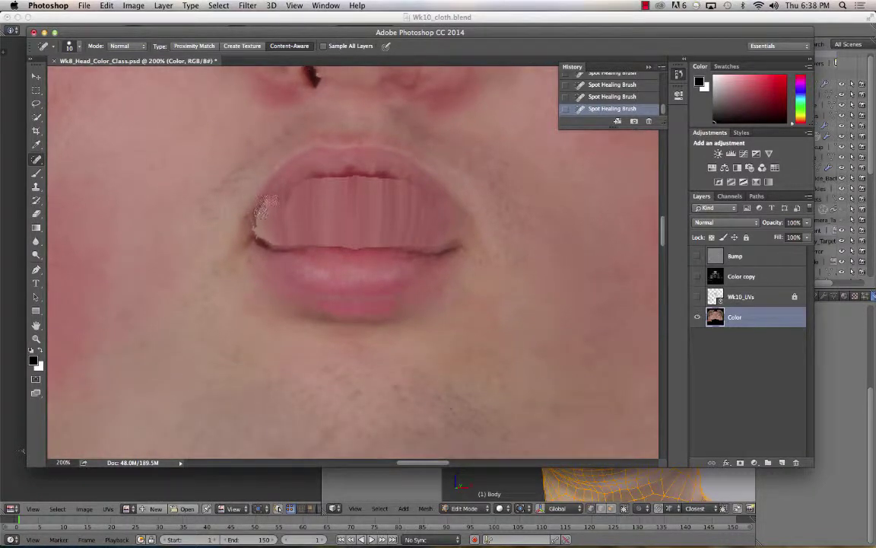
pyautogui.moveTo(259, 211)
pyautogui.mouseDown()
pyautogui.moveTo(266, 193)
pyautogui.moveTo(253, 238)
pyautogui.mouseUp()
pyautogui.moveTo(458, 236); pyautogui.dragTo(447, 237)
pyautogui.scroll(-5, 447, 237)
# Frame both ear UV patches and raise the Spot Healing Brush size to 40
pyautogui.press('super+minus')
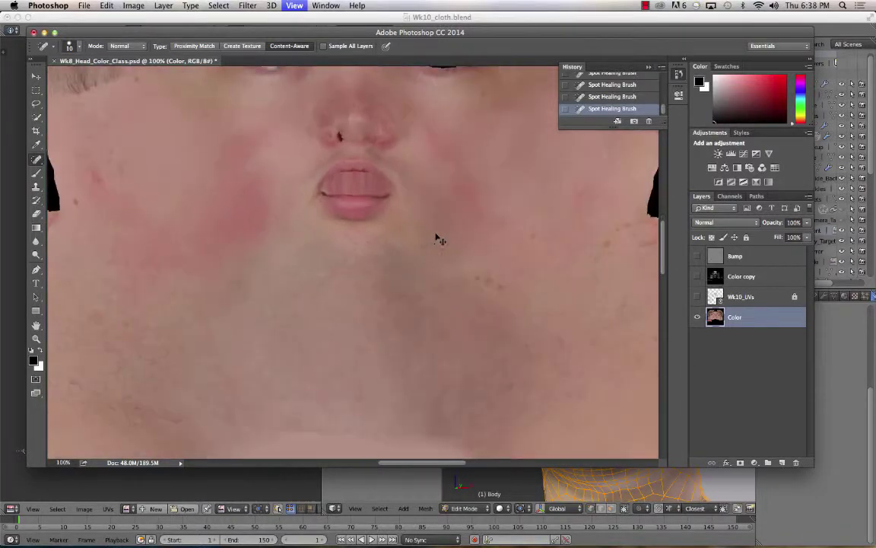
pyautogui.press('super+minus')
pyautogui.press('super+minus')
pyautogui.press('super+minus')
pyautogui.press('super+minus')
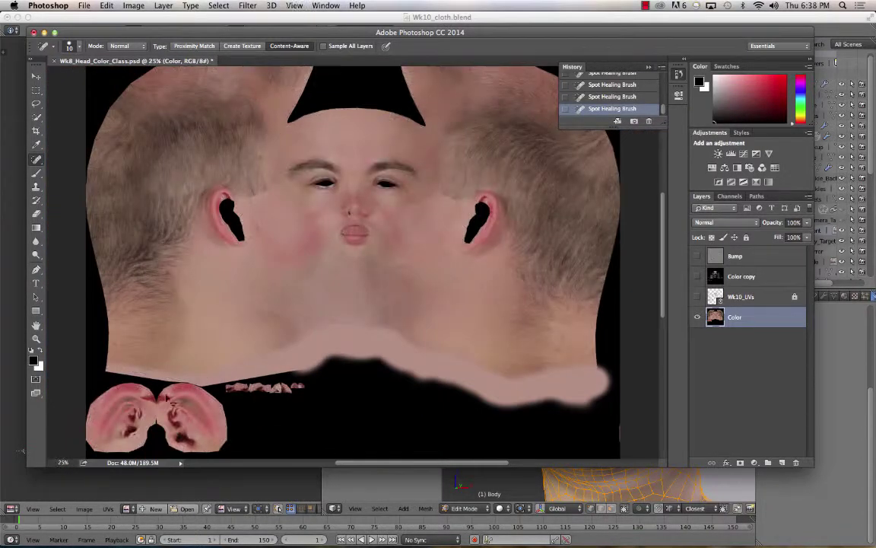
pyautogui.press('super+plus')
pyautogui.press('super+plus')
pyautogui.moveTo(218, 355); pyautogui.dragTo(241, 341)
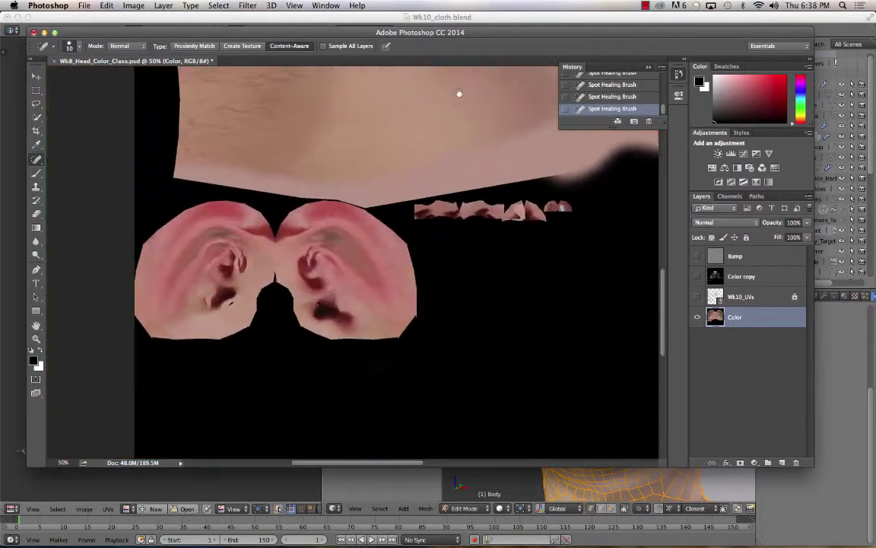
pyautogui.scroll(-5, 464, 82)
pyautogui.hscroll(-3, 464, 82)
pyautogui.press('super+equal')
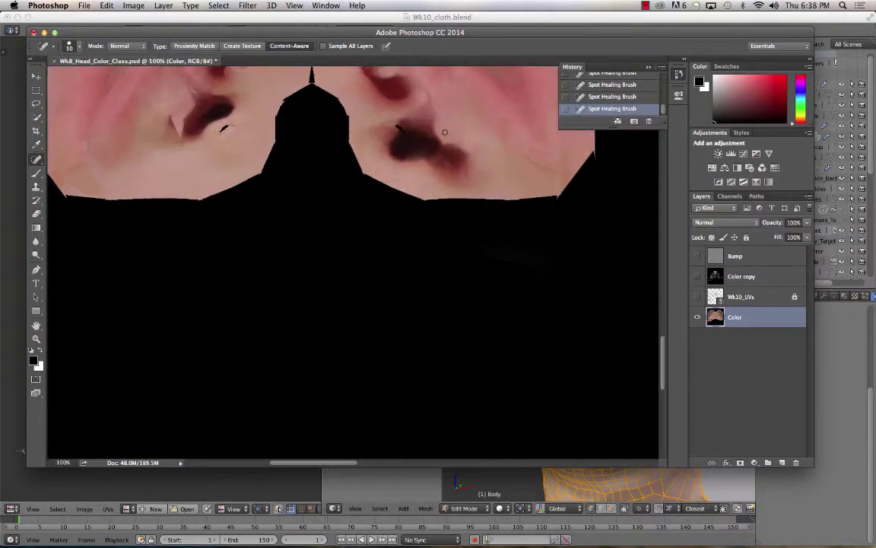
pyautogui.moveTo(472, 111); pyautogui.dragTo(381, 340)
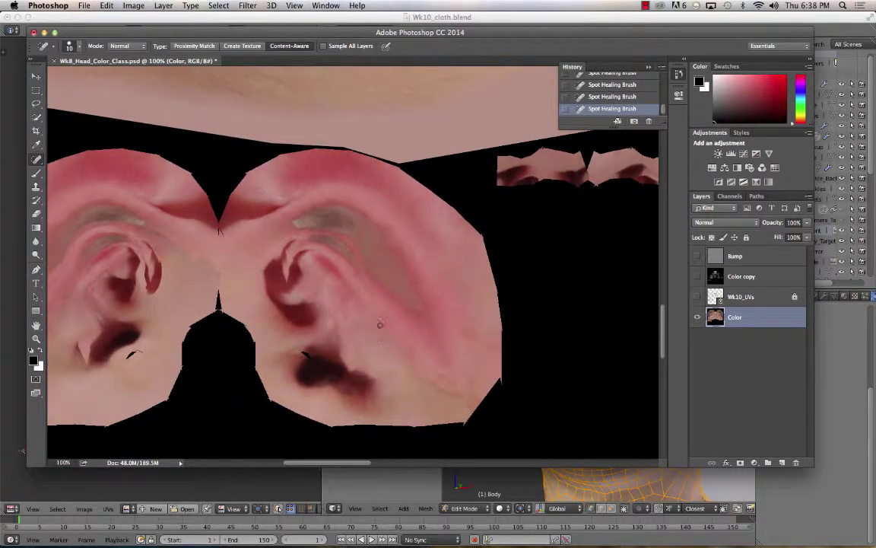
pyautogui.press(']')
# Heal the dark blemishes along the lower ear, above the ear and across it
pyautogui.moveTo(417, 312)
pyautogui.mouseDown()
pyautogui.moveTo(364, 227)
pyautogui.moveTo(304, 219)
pyautogui.moveTo(273, 198)
pyautogui.moveTo(355, 229)
pyautogui.moveTo(371, 282)
pyautogui.mouseUp()
pyautogui.moveTo(262, 203)
pyautogui.mouseDown()
pyautogui.moveTo(308, 196)
pyautogui.moveTo(374, 234)
pyautogui.moveTo(398, 291)
pyautogui.moveTo(316, 203)
pyautogui.moveTo(274, 190)
pyautogui.mouseUp()
pyautogui.click(397, 295)
pyautogui.moveTo(377, 280)
pyautogui.mouseDown()
pyautogui.moveTo(383, 292)
pyautogui.moveTo(332, 226)
pyautogui.moveTo(264, 206)
pyautogui.mouseUp()
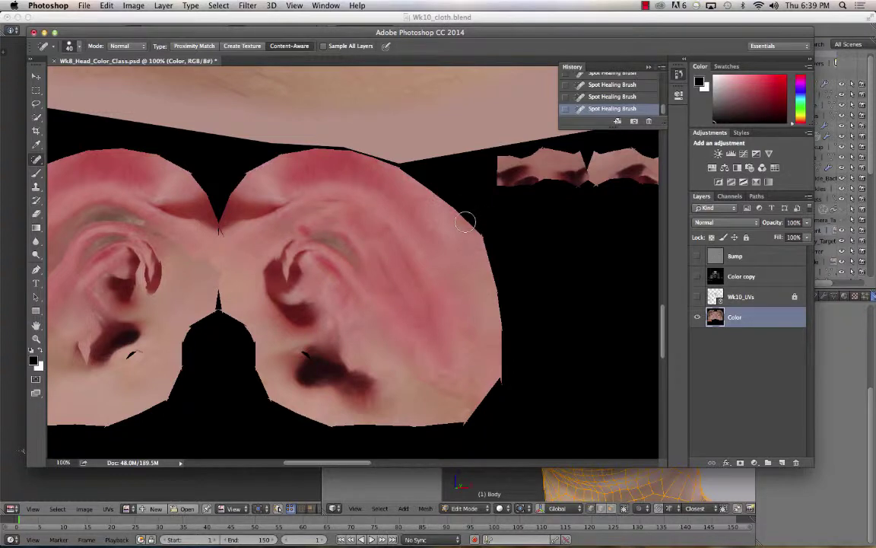
pyautogui.press('super+minus')
pyautogui.press('super+minus')
pyautogui.press('super+minus')
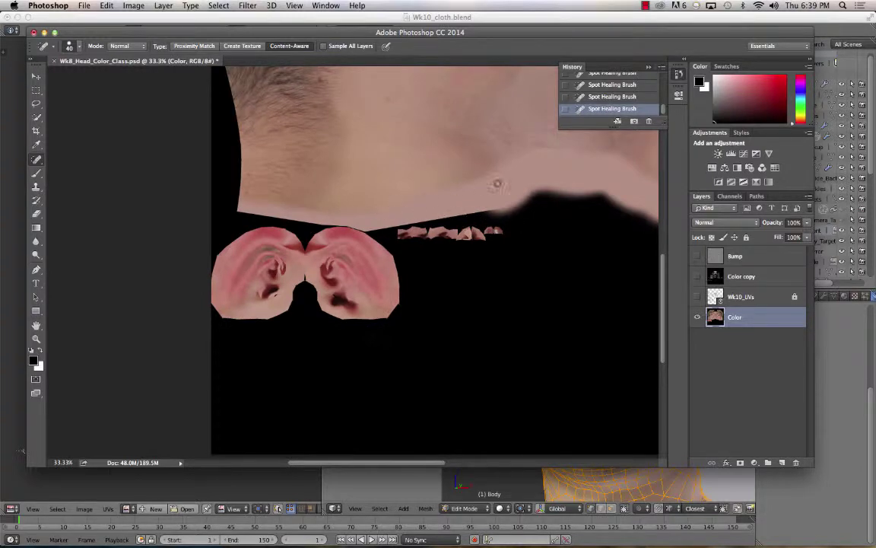
# Zoom out to the whole head texture and set the Brush tool to size 200
pyautogui.scroll(3, 434, 279)
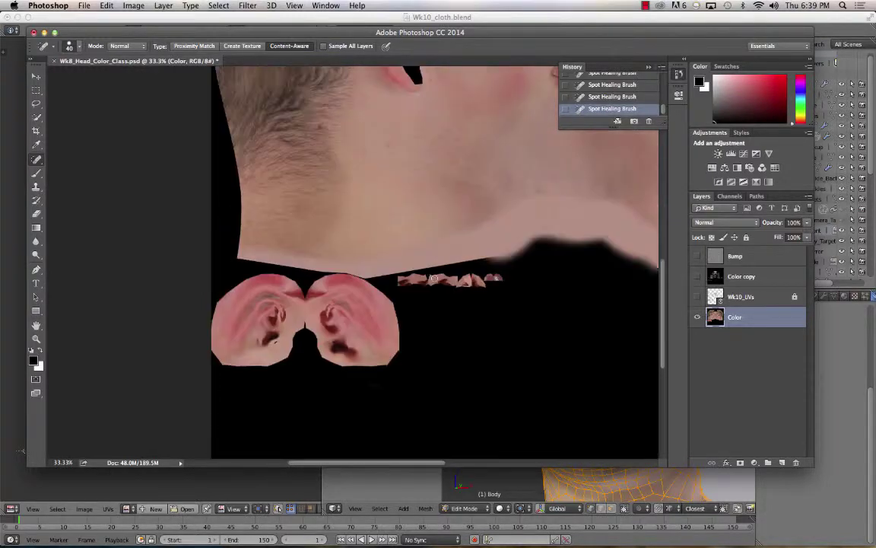
pyautogui.scroll(5, 434, 279)
pyautogui.press('super+minus')
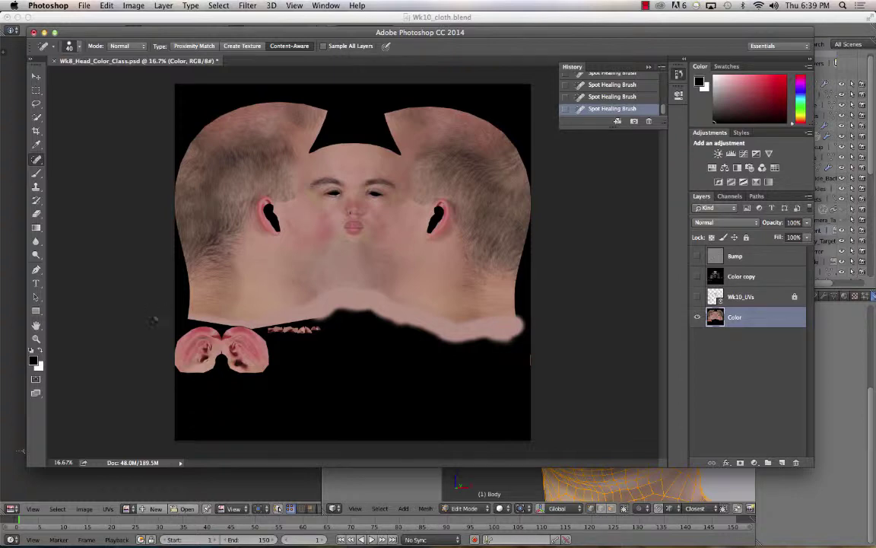
pyautogui.press('b')
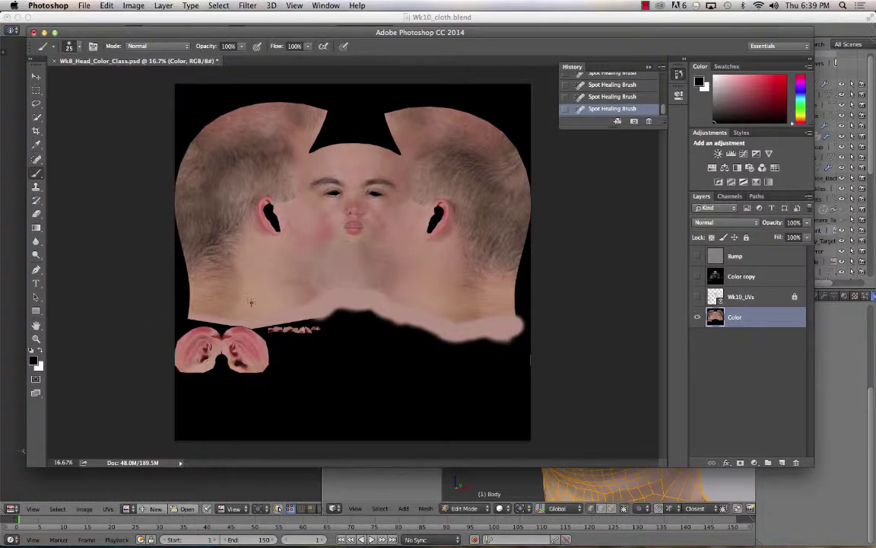
pyautogui.press(']')
pyautogui.press(']')
pyautogui.press(']')
pyautogui.press(']')
pyautogui.press(']')
pyautogui.press(']')
pyautogui.press(']')
pyautogui.press(']')
# Look through the Pen and Hand tool flyouts, then hide Photoshop to reveal Blender
pyautogui.click(36, 267)
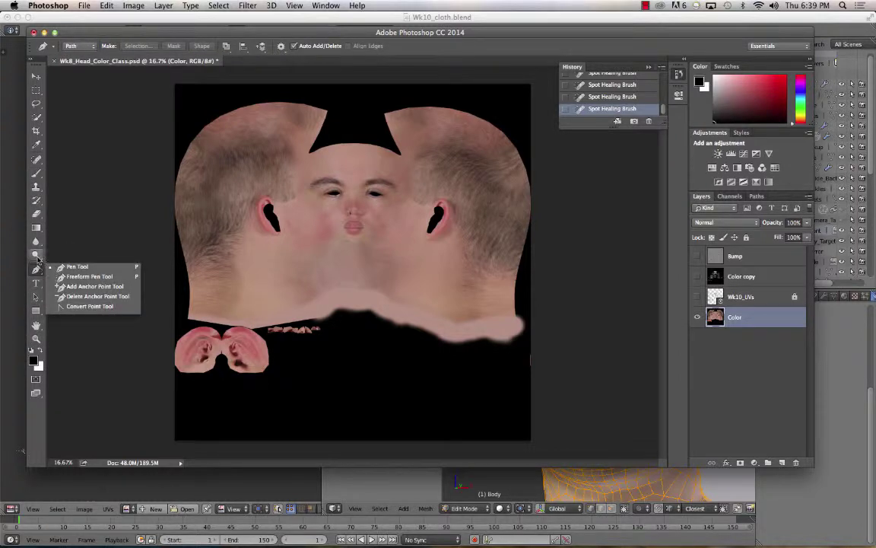
pyautogui.press('Escape')
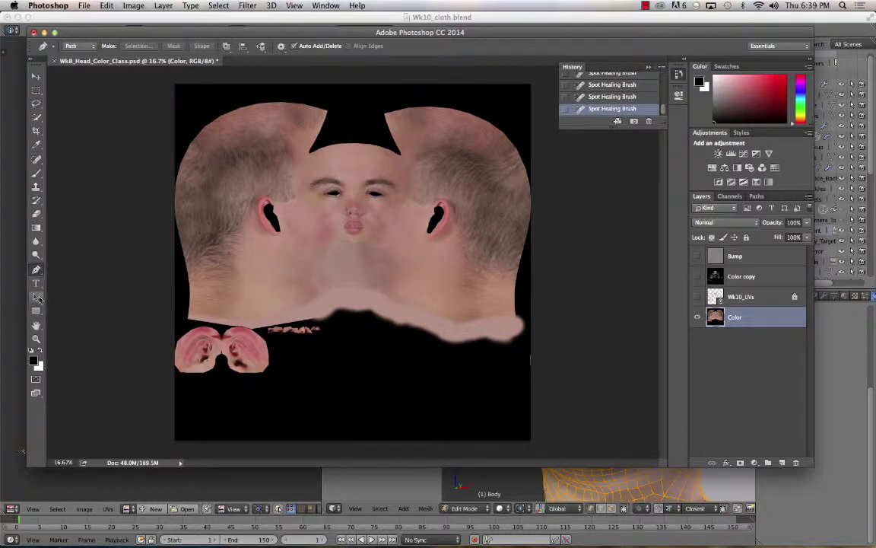
pyautogui.click(35, 325)
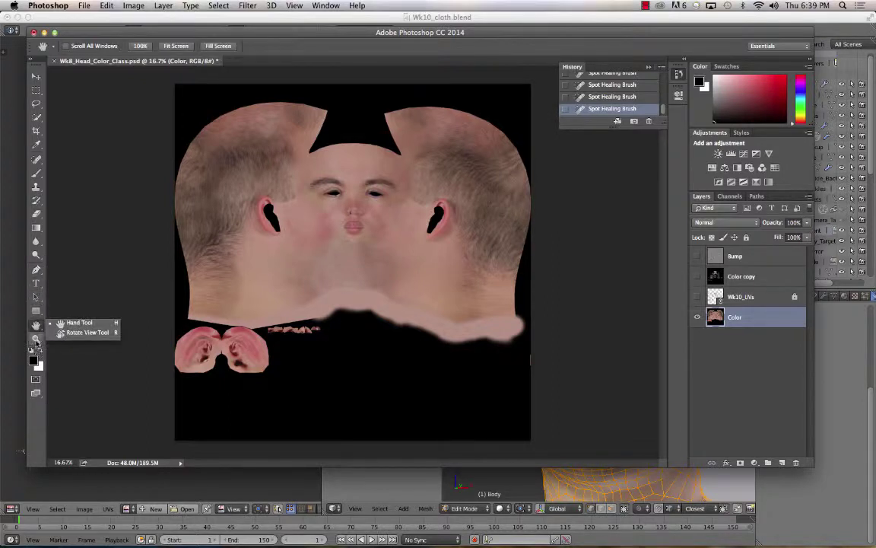
pyautogui.press('Escape')
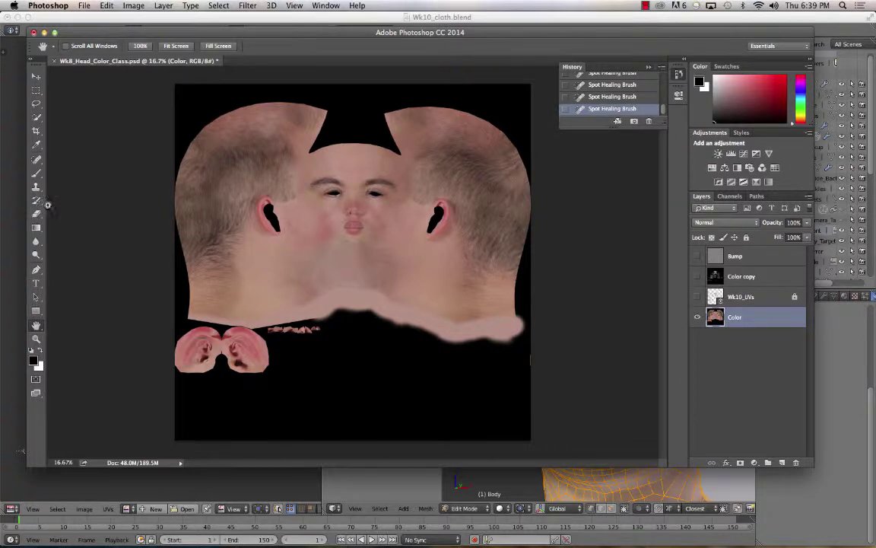
pyautogui.press('super+h')
# Sample a skin tone from the texture and paint it into the bottom-left corner with a 500 px brush
pyautogui.moveTo(554, 544)
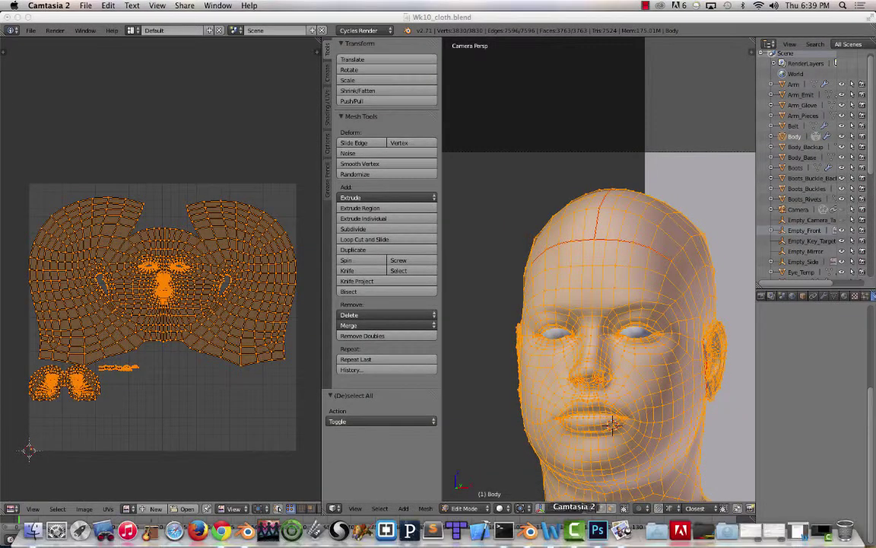
pyautogui.click(599, 536)
pyautogui.press('i')
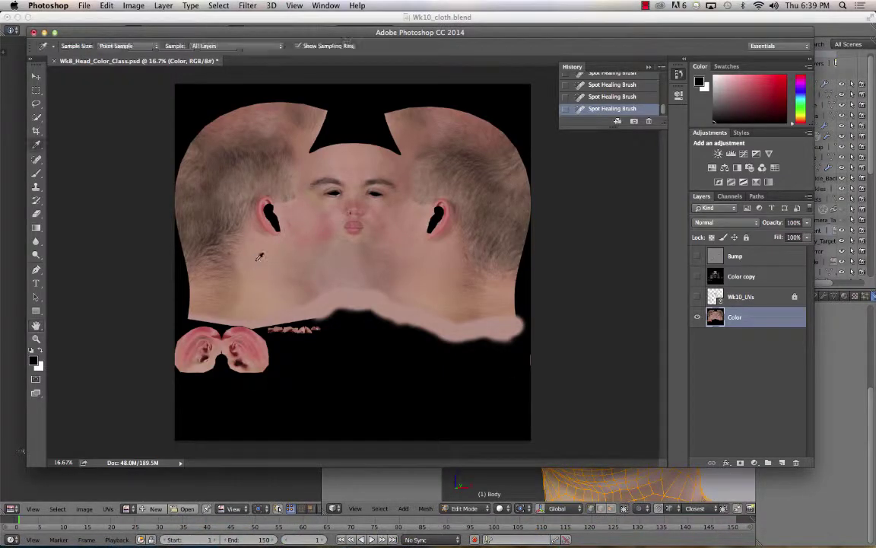
pyautogui.click(272, 306)
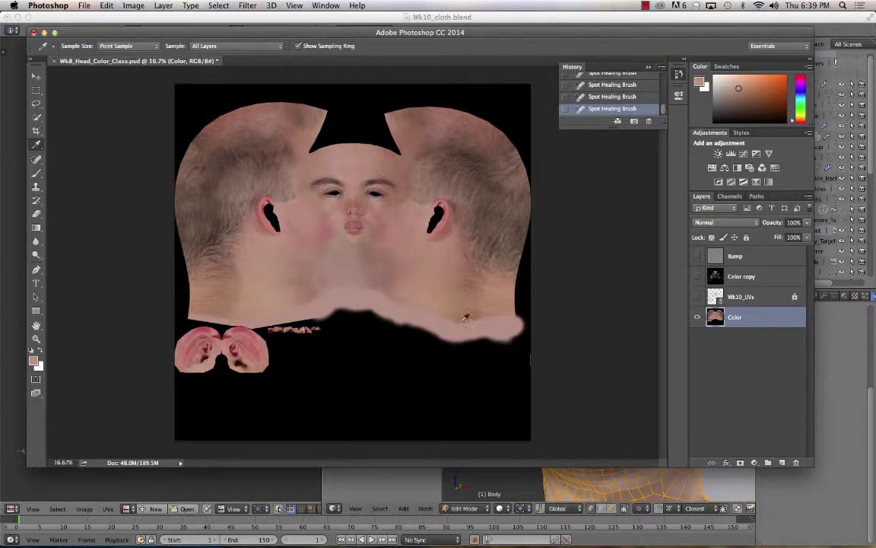
pyautogui.press('b')
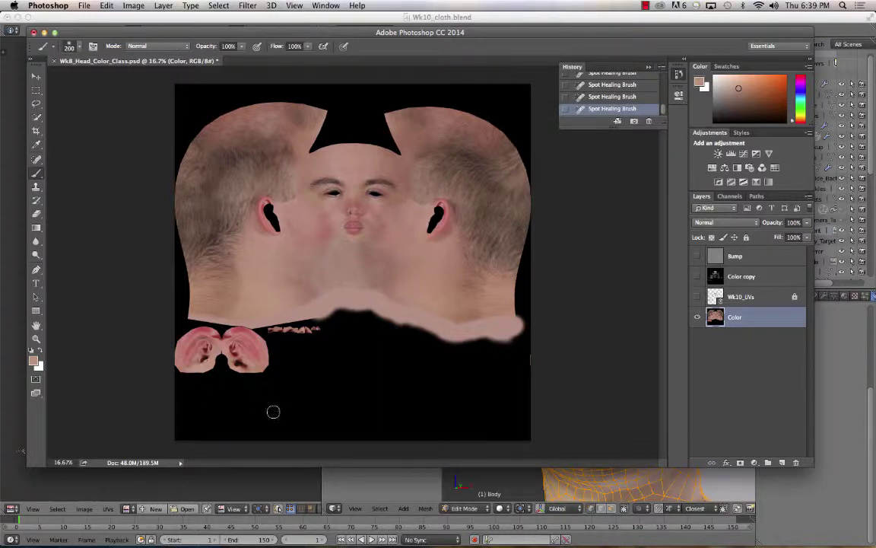
pyautogui.press(']')
pyautogui.press(']')
pyautogui.press(']')
pyautogui.press(']')
pyautogui.moveTo(250, 417)
pyautogui.mouseDown()
pyautogui.moveTo(165, 421)
pyautogui.moveTo(250, 434)
pyautogui.moveTo(167, 430)
pyautogui.moveTo(189, 401)
pyautogui.moveTo(255, 396)
pyautogui.moveTo(172, 404)
pyautogui.moveTo(246, 426)
pyautogui.mouseUp()
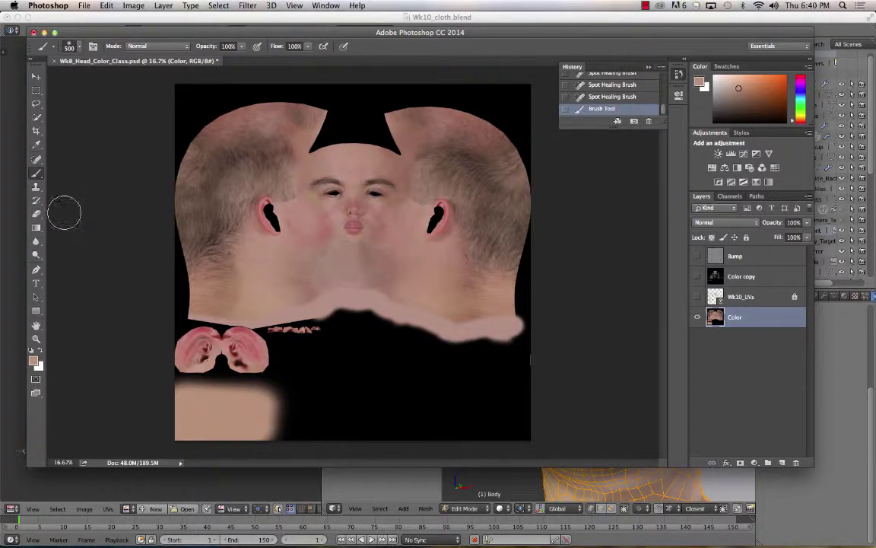
# Trace a freehand lasso outline around the neck band beneath the jaw
pyautogui.click(36, 104)
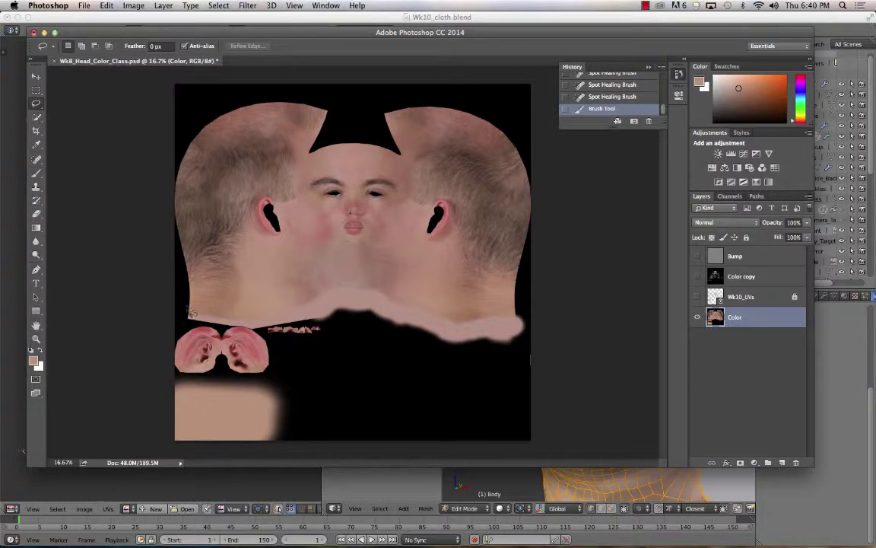
pyautogui.moveTo(188, 300)
pyautogui.mouseDown()
pyautogui.moveTo(263, 307)
pyautogui.moveTo(370, 274)
pyautogui.moveTo(466, 306)
pyautogui.moveTo(528, 313)
pyautogui.moveTo(528, 349)
pyautogui.moveTo(490, 367)
pyautogui.moveTo(312, 323)
pyautogui.mouseUp()
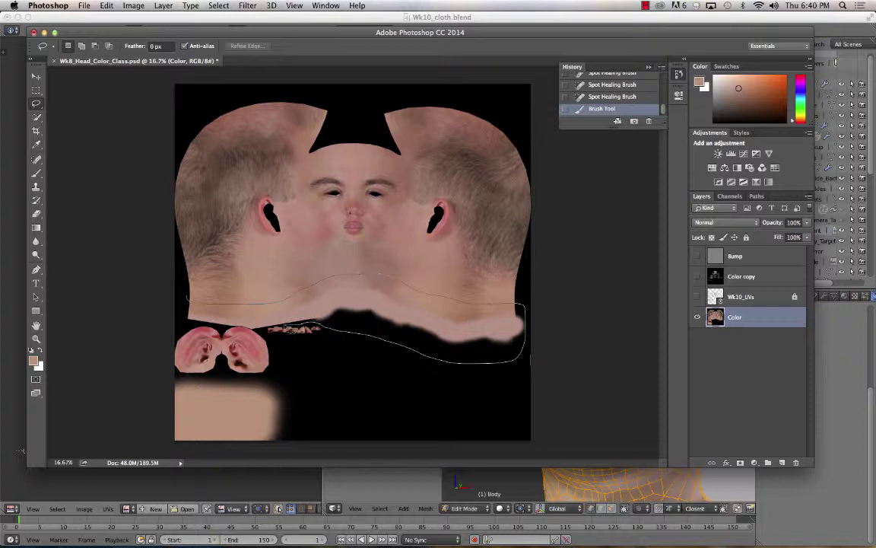
pyautogui.moveTo(271, 331)
pyautogui.mouseDown()
pyautogui.moveTo(258, 334)
pyautogui.moveTo(206, 298)
pyautogui.moveTo(169, 287)
pyautogui.moveTo(156, 268)
pyautogui.moveTo(182, 301)
pyautogui.mouseUp()
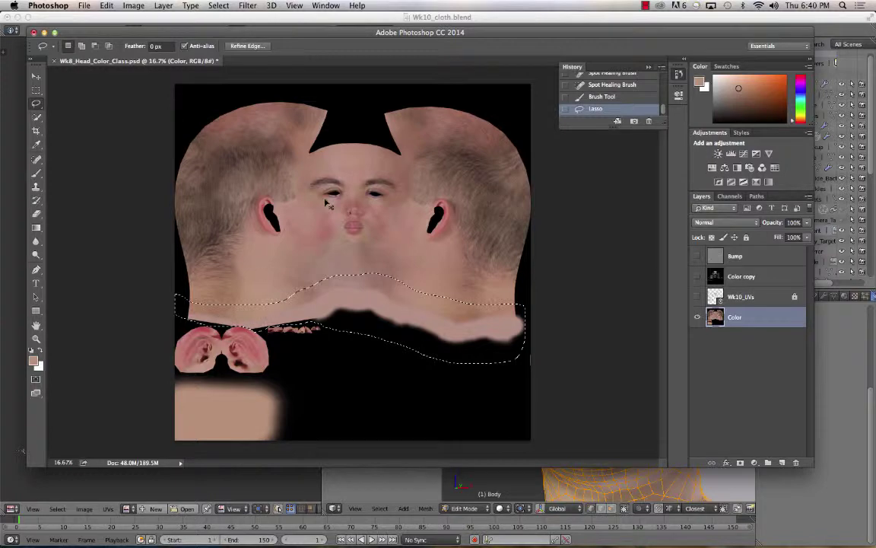
# Refine the neck selection by removing the ear area, undoing a mistaken intersect
pyautogui.press('super+equal')
pyautogui.press('super+equal')
pyautogui.press('super+equal')
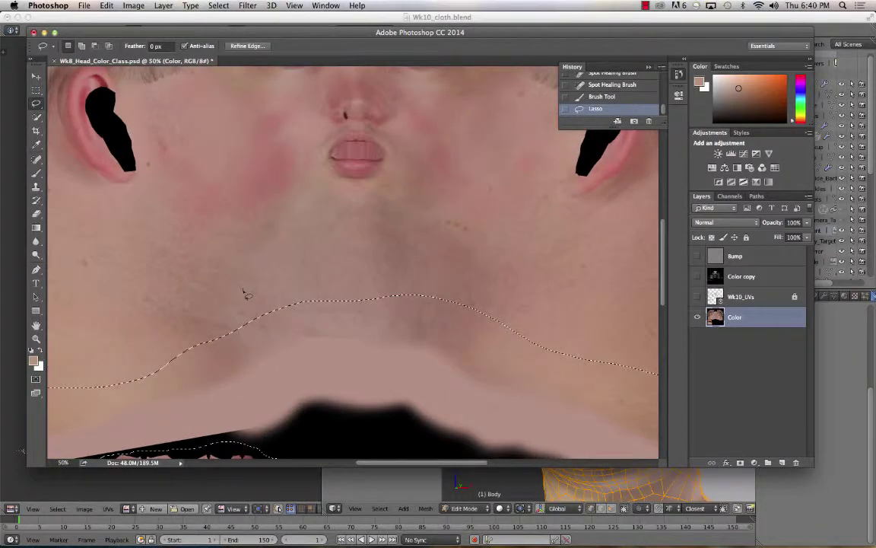
pyautogui.moveTo(195, 352); pyautogui.dragTo(357, 207)
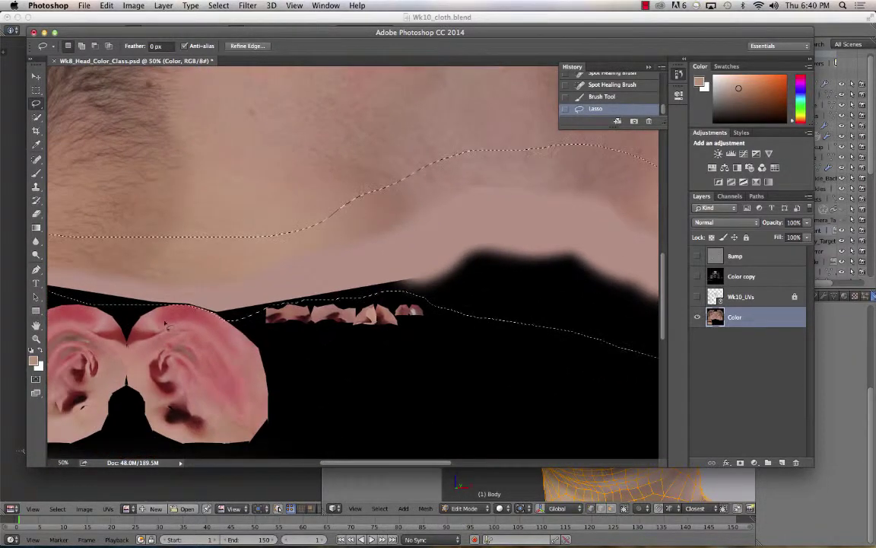
pyautogui.moveTo(192, 306)
pyautogui.mouseDown()
pyautogui.moveTo(239, 329)
pyautogui.moveTo(164, 306)
pyautogui.moveTo(126, 320)
pyautogui.moveTo(238, 331)
pyautogui.mouseUp()
pyautogui.press('super+minus')
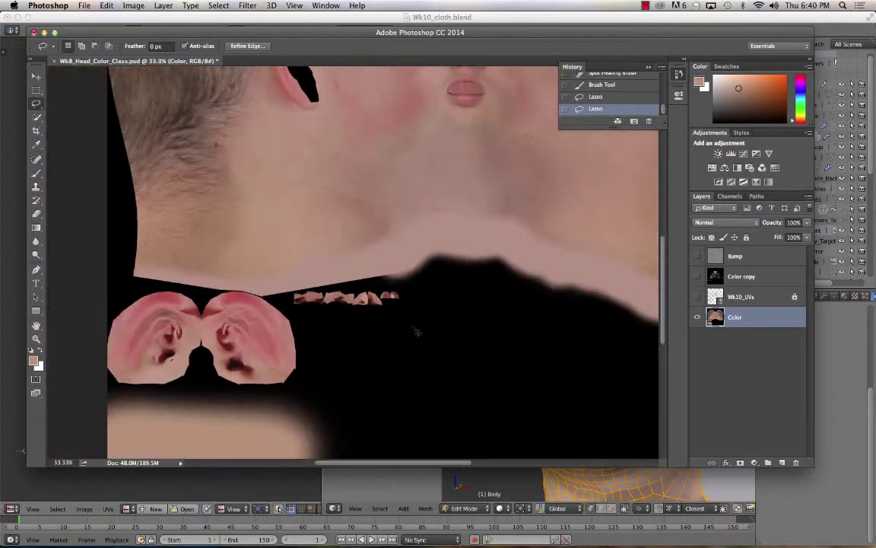
pyautogui.hotkey('shift', 'alt')
pyautogui.moveTo(454, 280); pyautogui.dragTo(453, 277)
pyautogui.press('super+z')
pyautogui.moveTo(479, 313)
pyautogui.mouseDown()
pyautogui.moveTo(345, 293)
pyautogui.moveTo(369, 291)
pyautogui.mouseUp()
pyautogui.press('b')
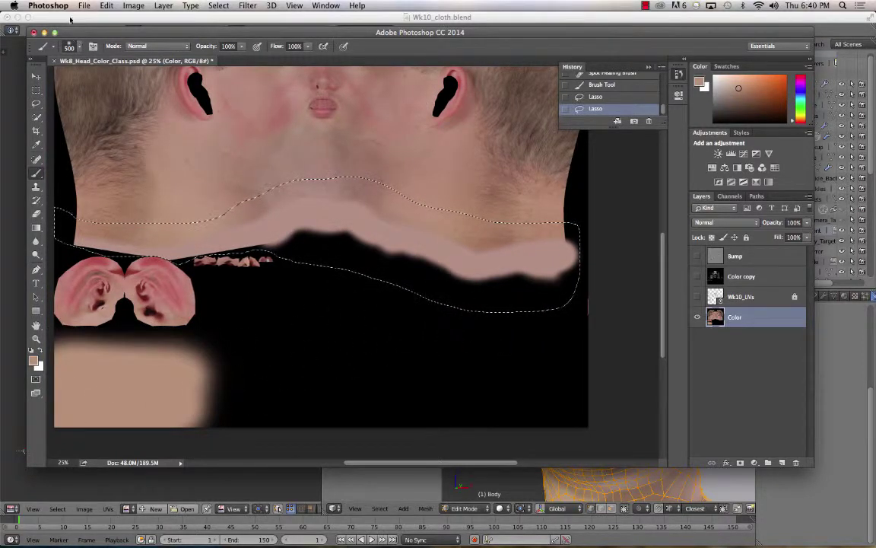
# Paint flat skin tone inside the neck selection with a 500 px, 0% hardness brush
pyautogui.click(69, 47)
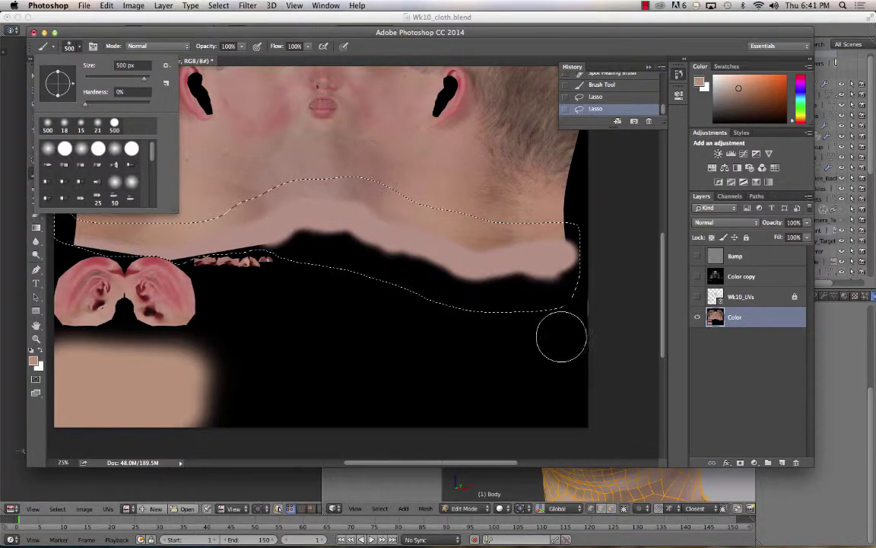
pyautogui.click(509, 312)
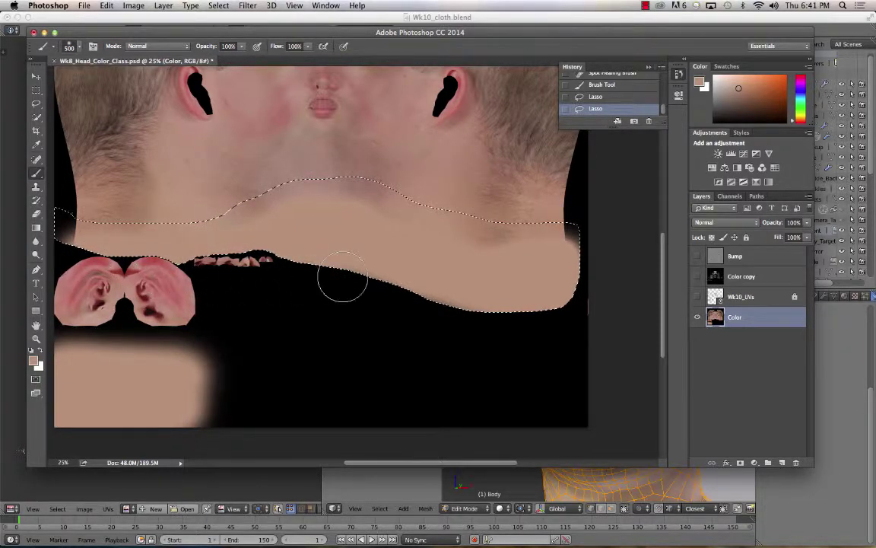
pyautogui.moveTo(466, 283); pyautogui.dragTo(491, 267)
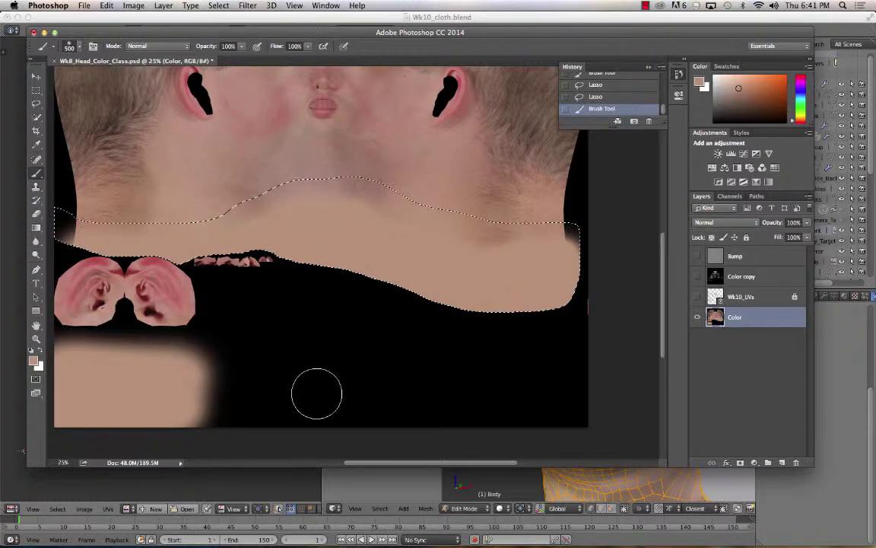
pyautogui.click(705, 372)
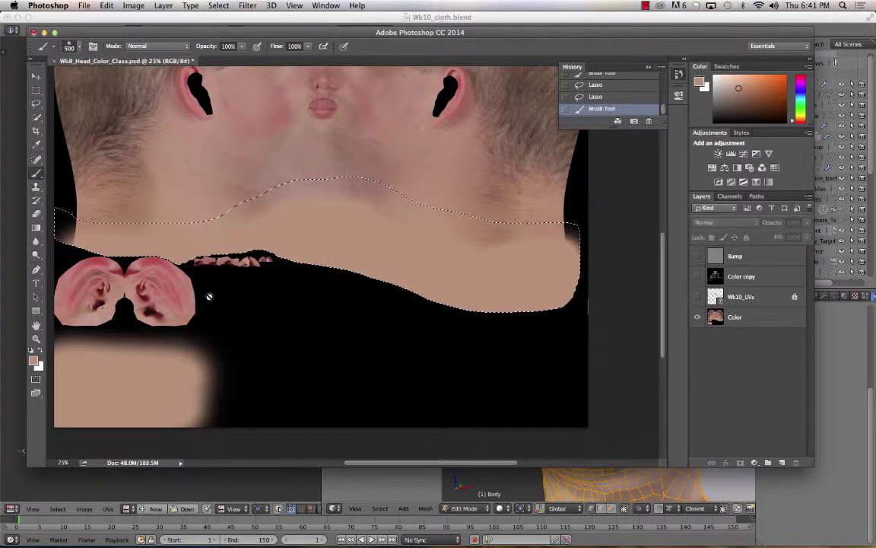
# Set up Save for Web as a Maximum-quality 100 JPEG at 4096×4096, cancelling the file save
pyautogui.press('super+alt+shift+s')
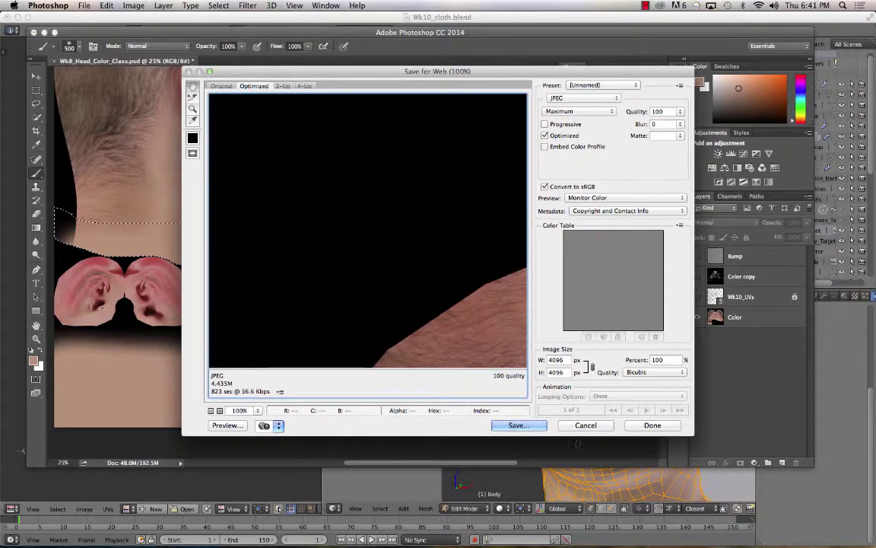
pyautogui.click(518, 425)
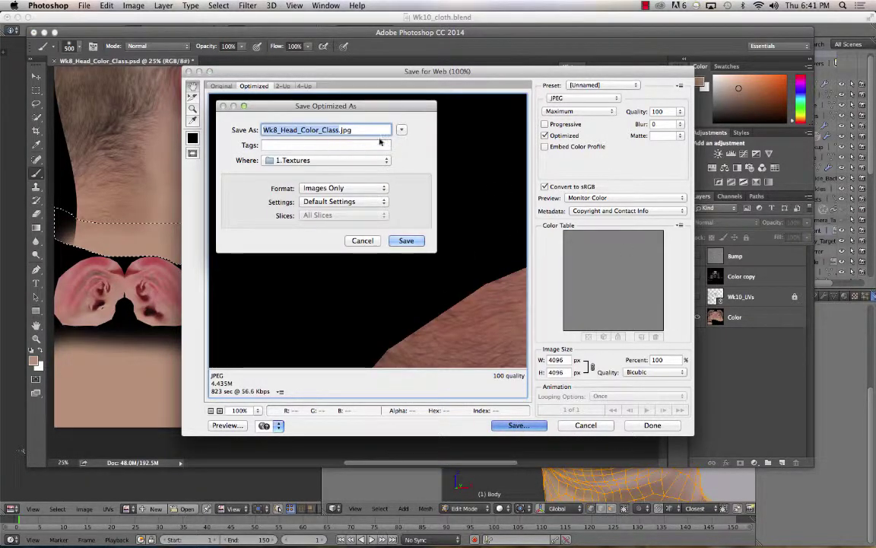
pyautogui.click(362, 240)
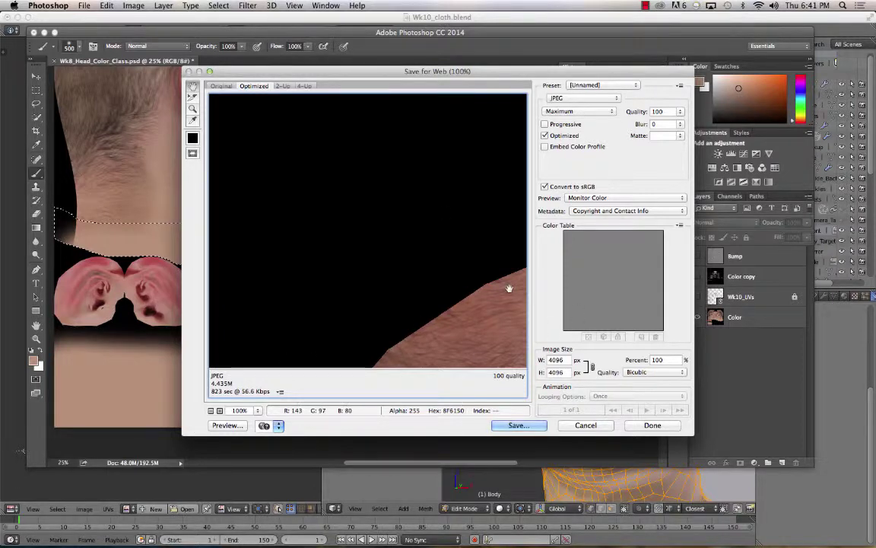
# In Blender, load the Head_Color_Class image into the UV/Image editor behind the UV layout
pyautogui.press('super+Tab')
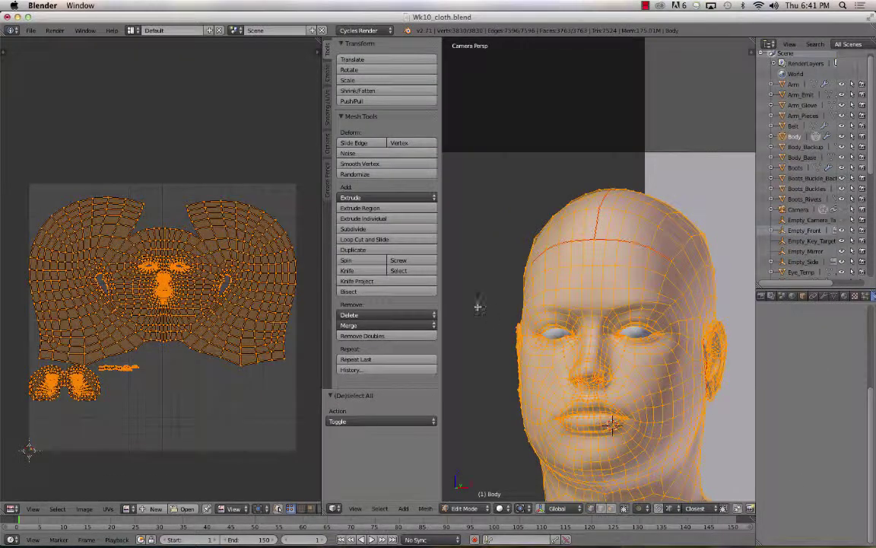
pyautogui.click(128, 509)
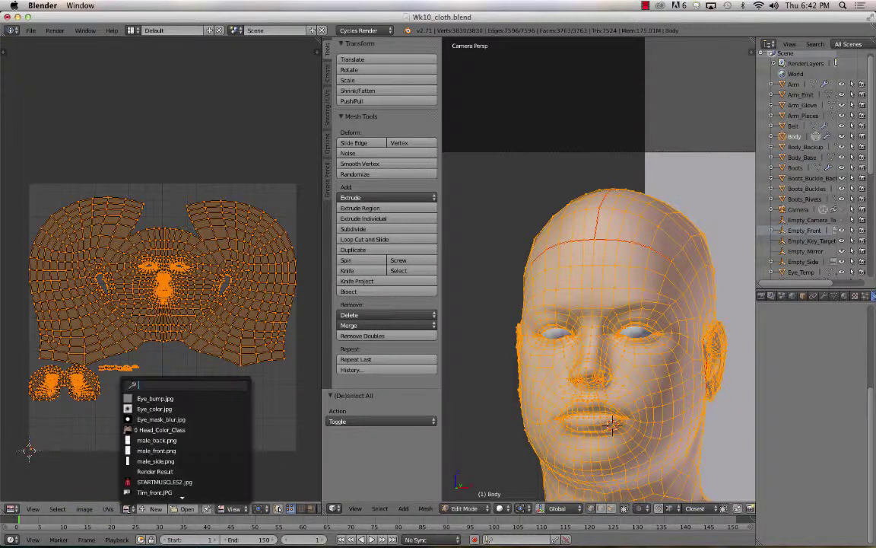
pyautogui.click(179, 434)
pyautogui.scroll(-4, 220, 304)
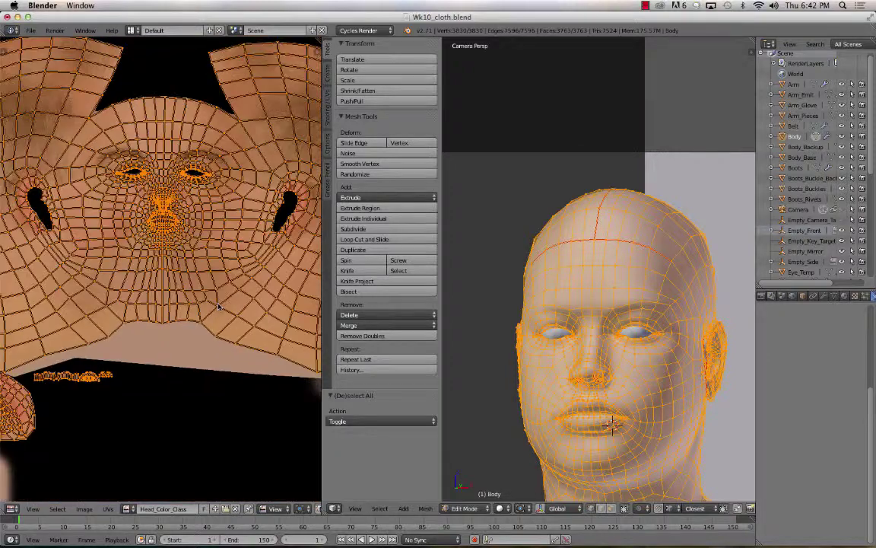
pyautogui.scroll(-2, 218, 307)
pyautogui.scroll(1, 217, 308)
pyautogui.scroll(-1, 216, 311)
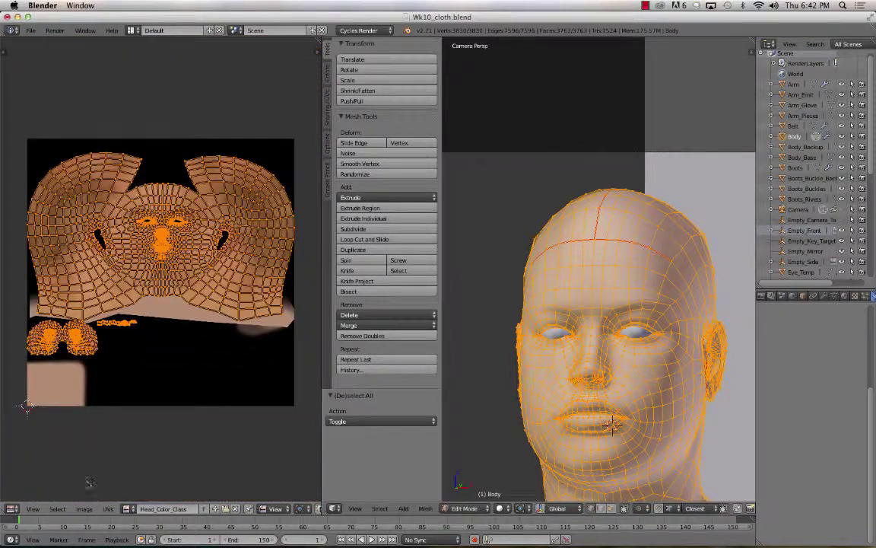
pyautogui.click(84, 508)
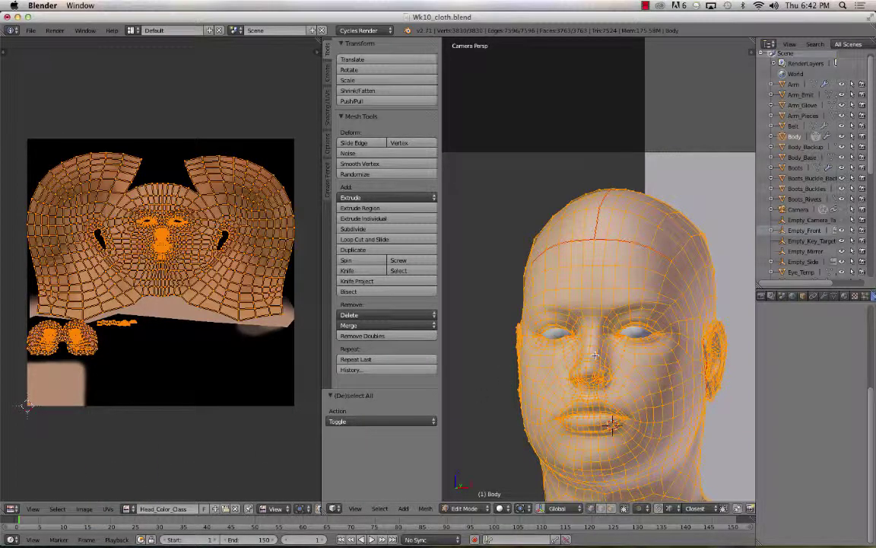
# Switch the 3D view to Rendered shading and zoom in on the face
pyautogui.hotkey('shift', 'z')
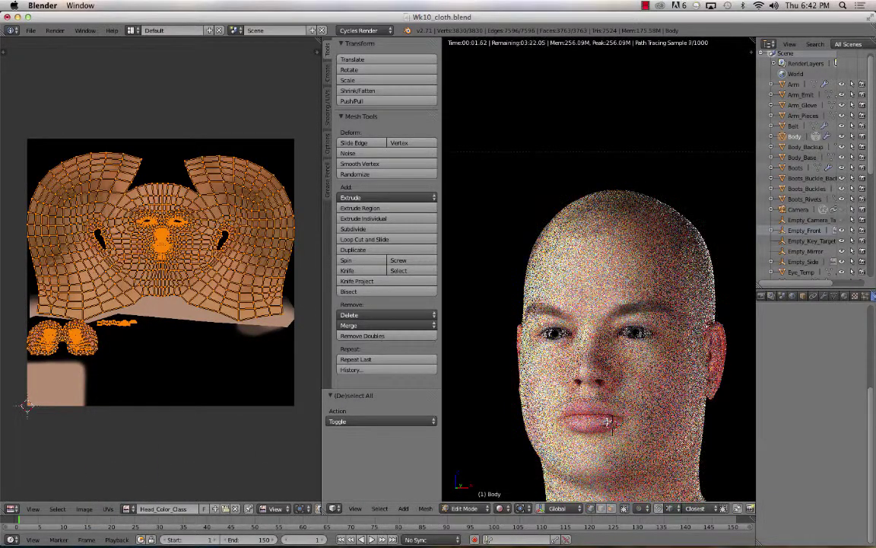
pyautogui.scroll(4, 631, 391)
pyautogui.scroll(6, 580, 286)
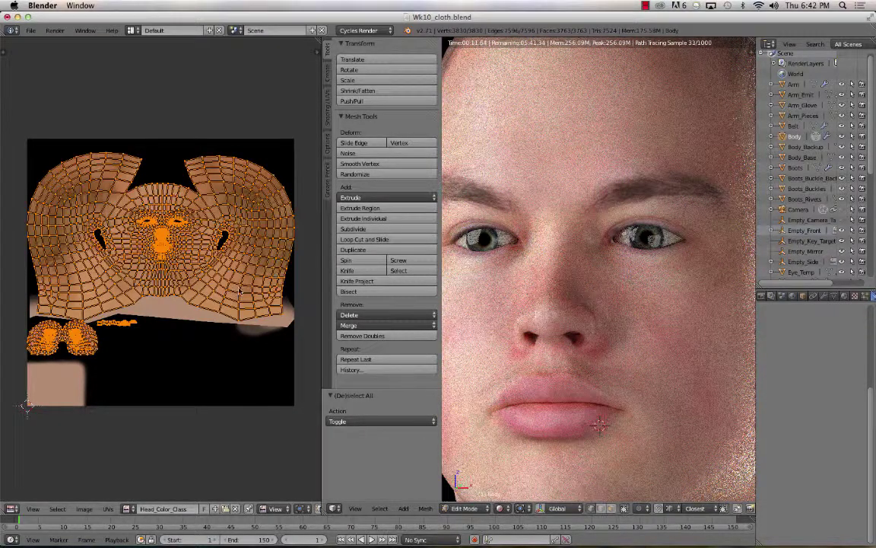
pyautogui.press('super+Tab')
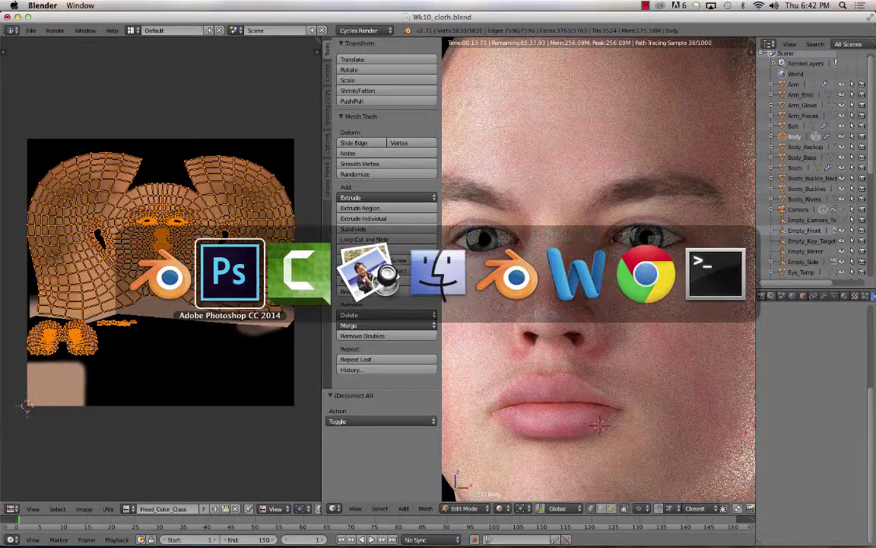
pyautogui.press('super+Tab')
pyautogui.press('super+Tab')
pyautogui.press('super+Tab')
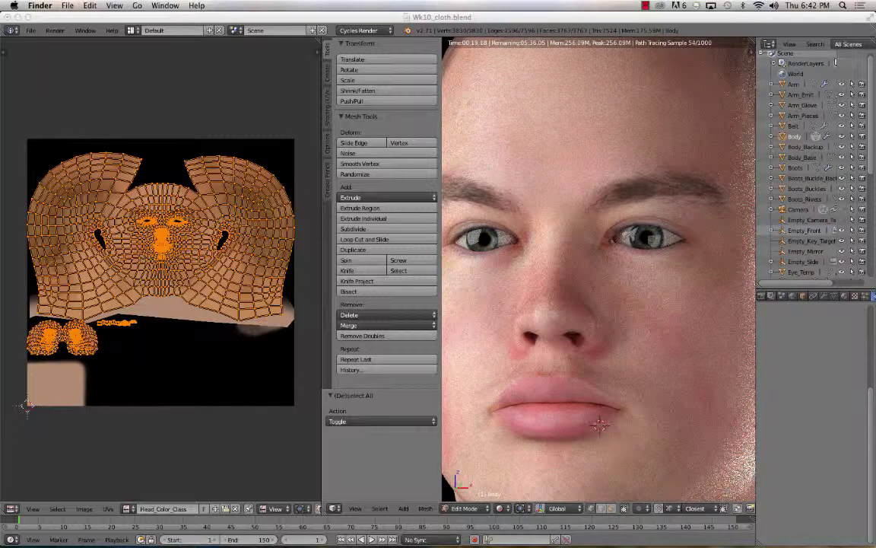
pyautogui.press('super+o')
pyautogui.moveTo(177, 36); pyautogui.dragTo(323, 35)
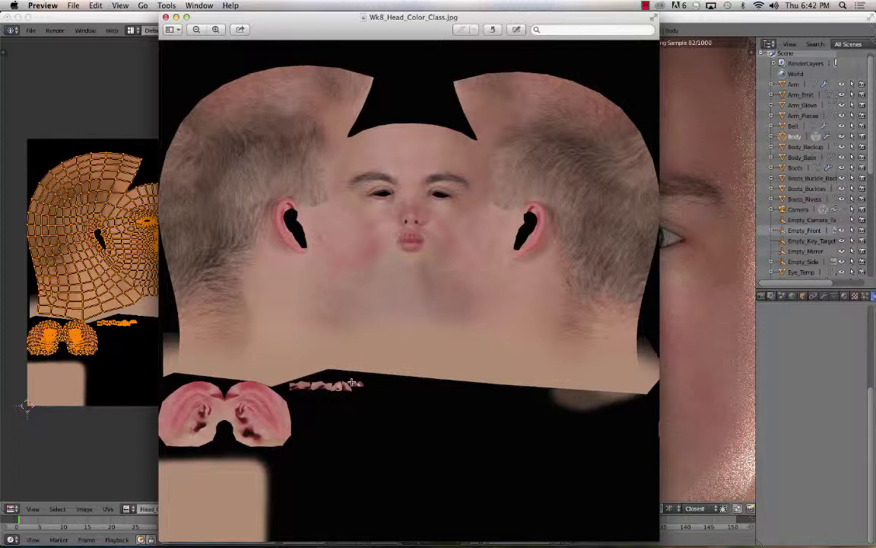
pyautogui.scroll(5, 317, 343)
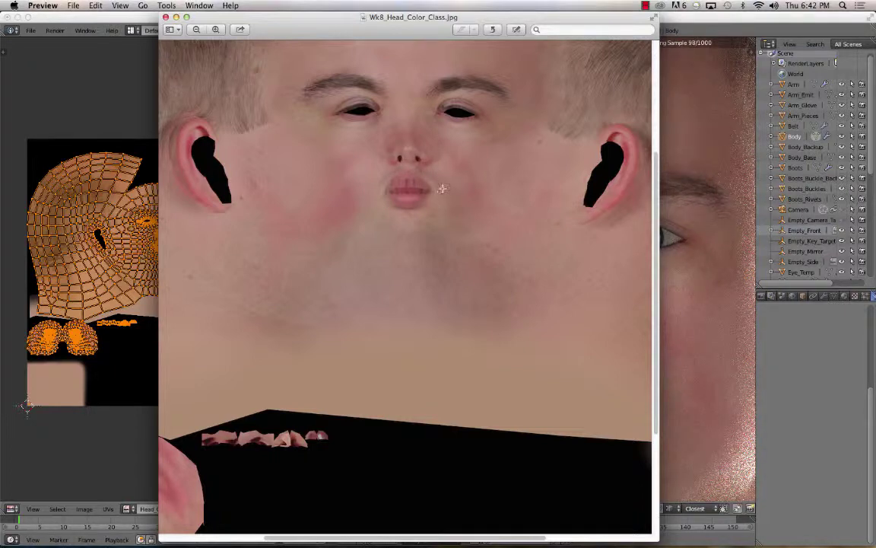
pyautogui.press('super+minus')
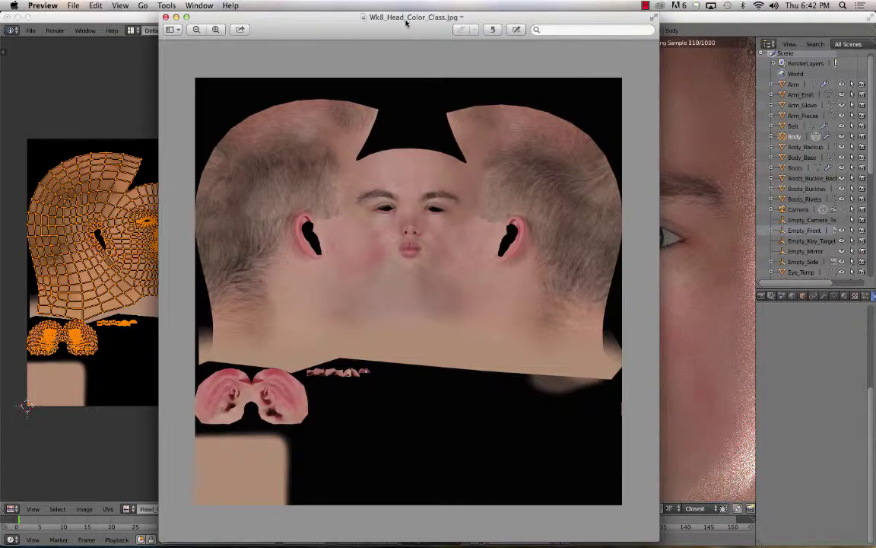
pyautogui.press('super+w')
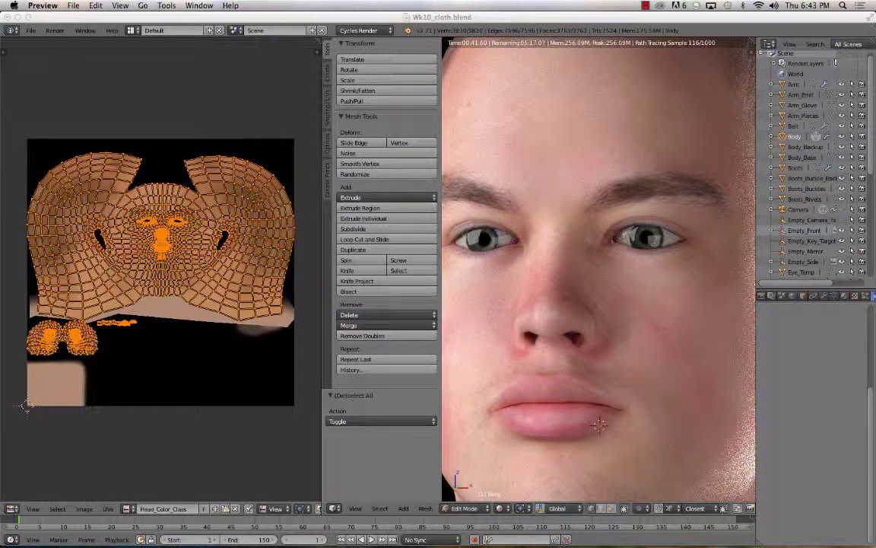